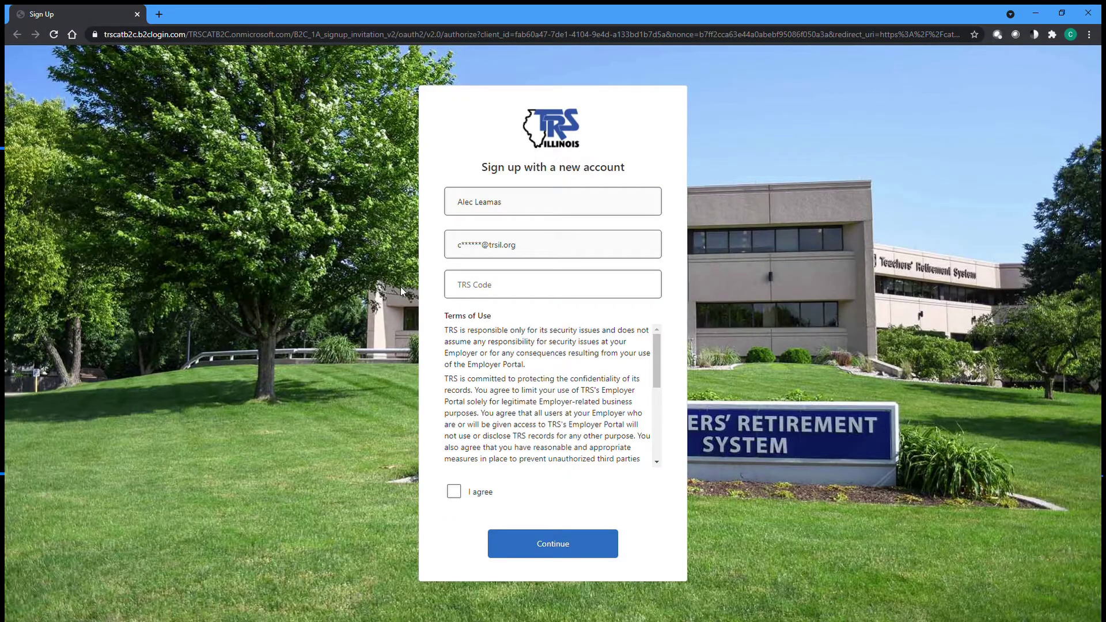
- Enter the employer's TRS Code on the sign-up form
left_click(459, 288)
left_click(459, 290)
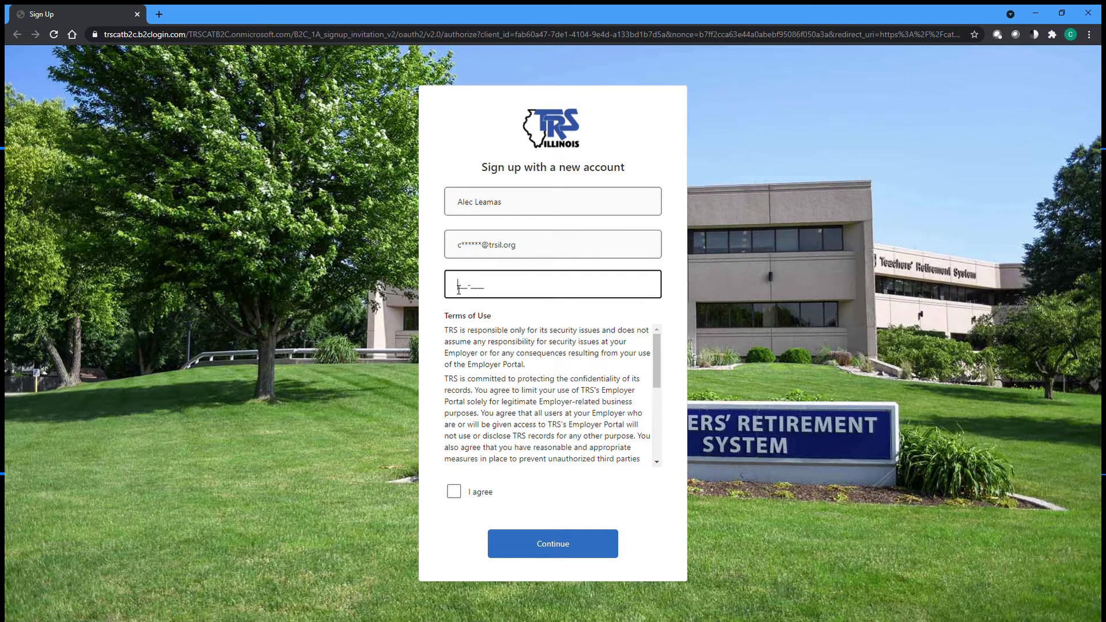
type("123-0010")
- Read through the Terms of Use, agree to them, and submit the sign-up form
left_click(659, 344)
left_click_drag(659, 343, 651, 428)
left_click(619, 487)
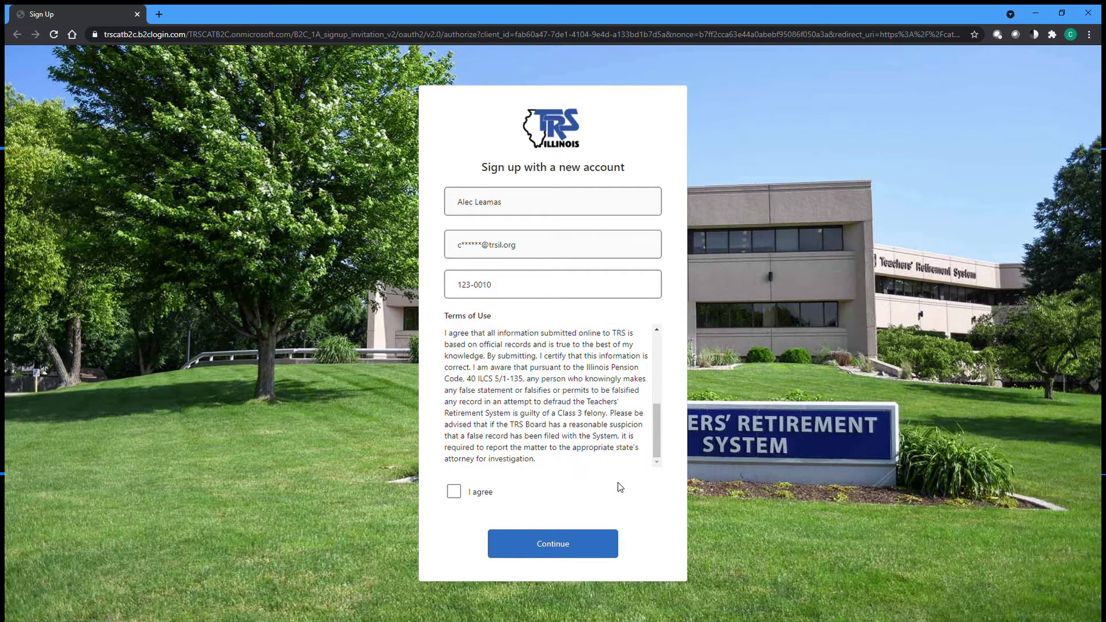
left_click(454, 491)
left_click(542, 553)
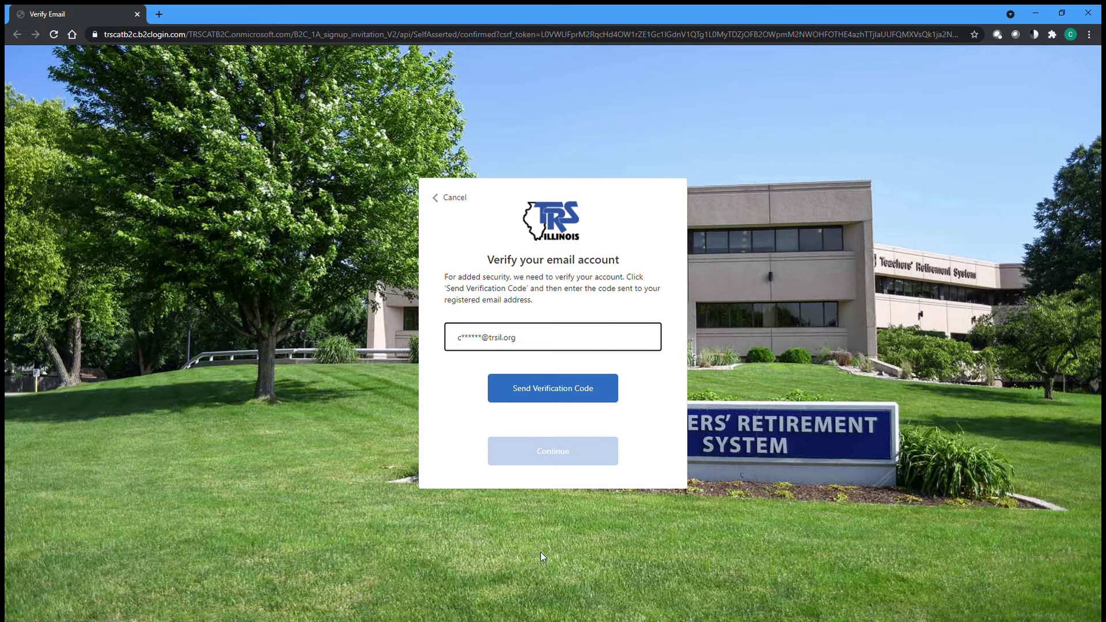
- Request a verification code to be e-mailed to the contact's address
left_click(612, 388)
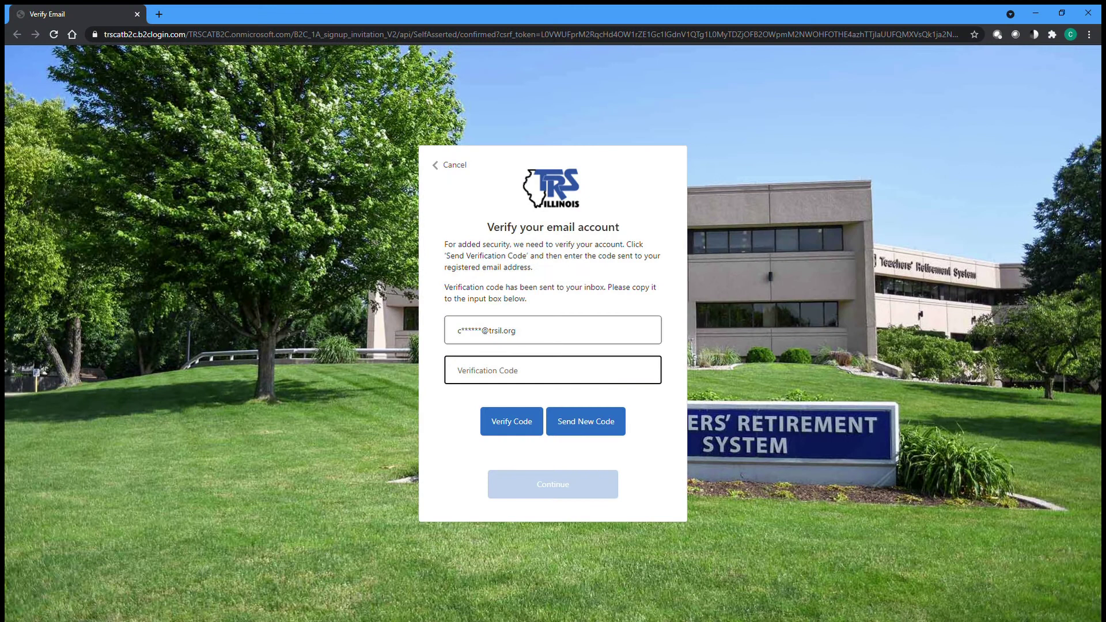
- Verify the entered code and continue to the Create your password page
left_click(514, 427)
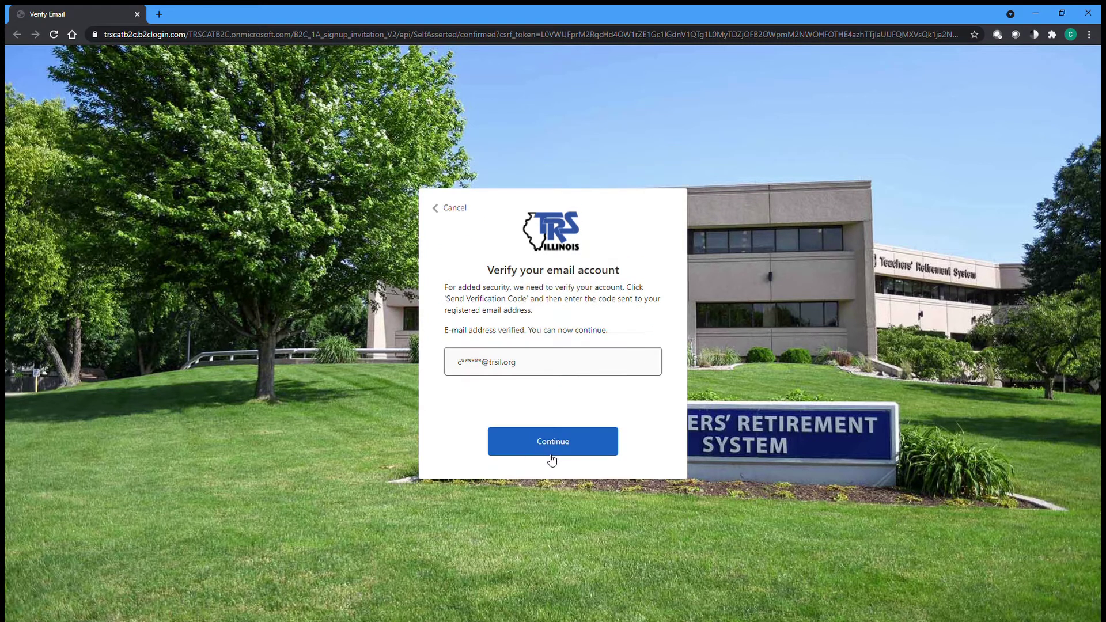
left_click(557, 453)
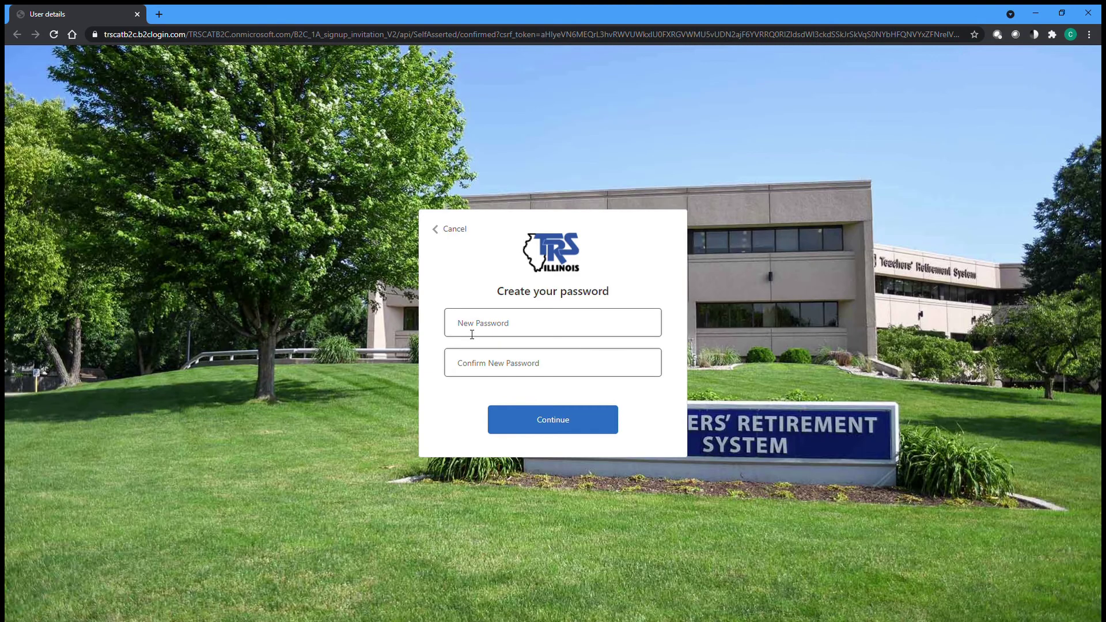
left_click(471, 334)
- Set the account password, confirm it, and complete the TRS account registration
type("********")
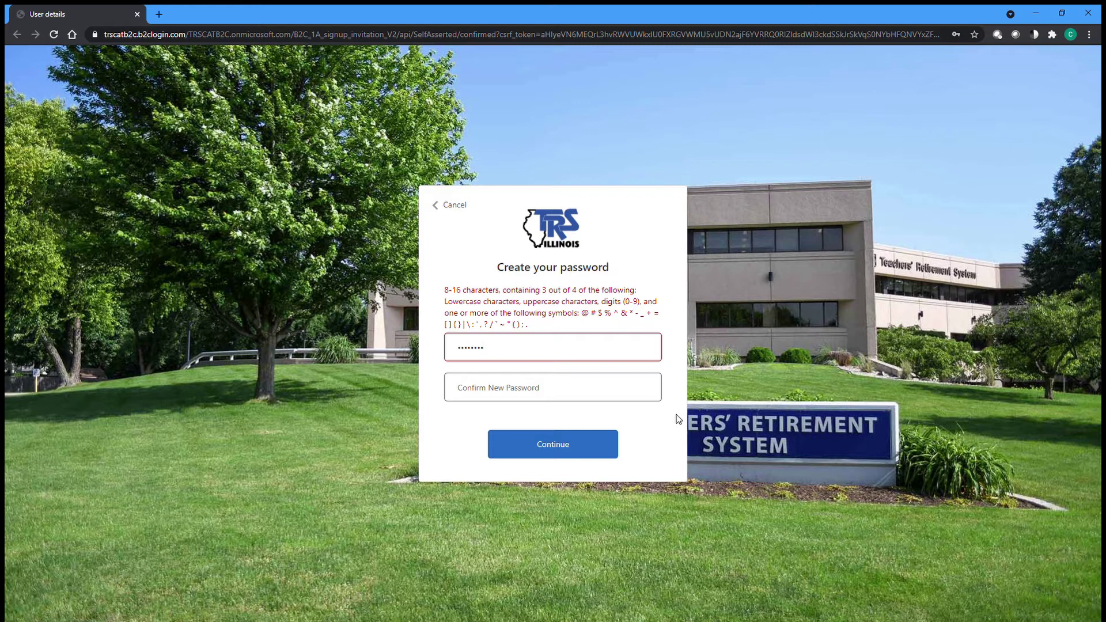
type("*")
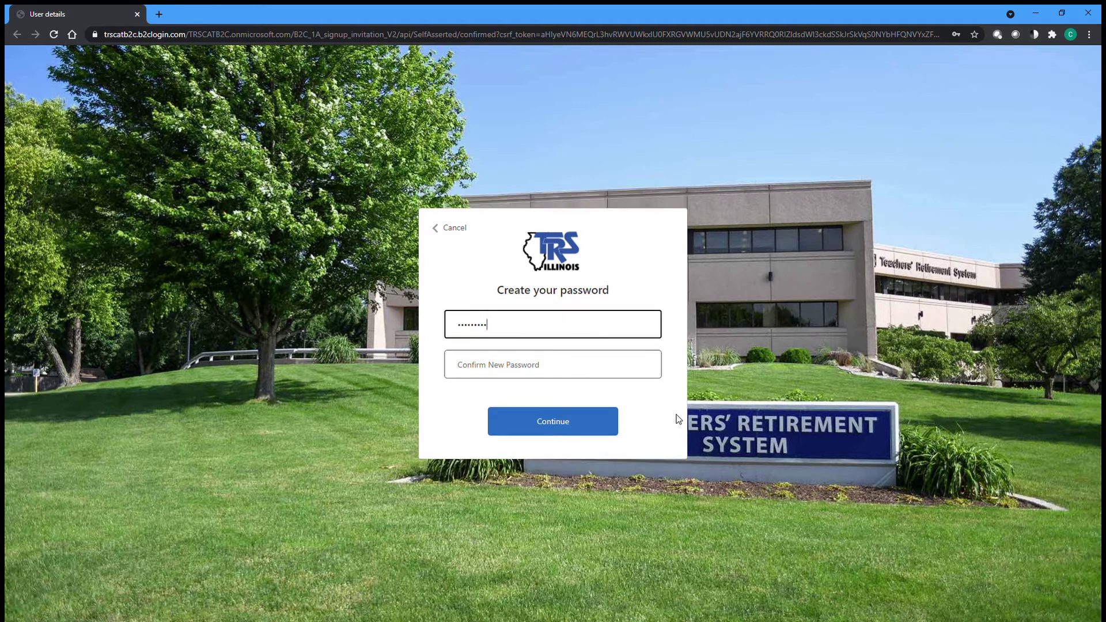
key("Tab")
type("******")
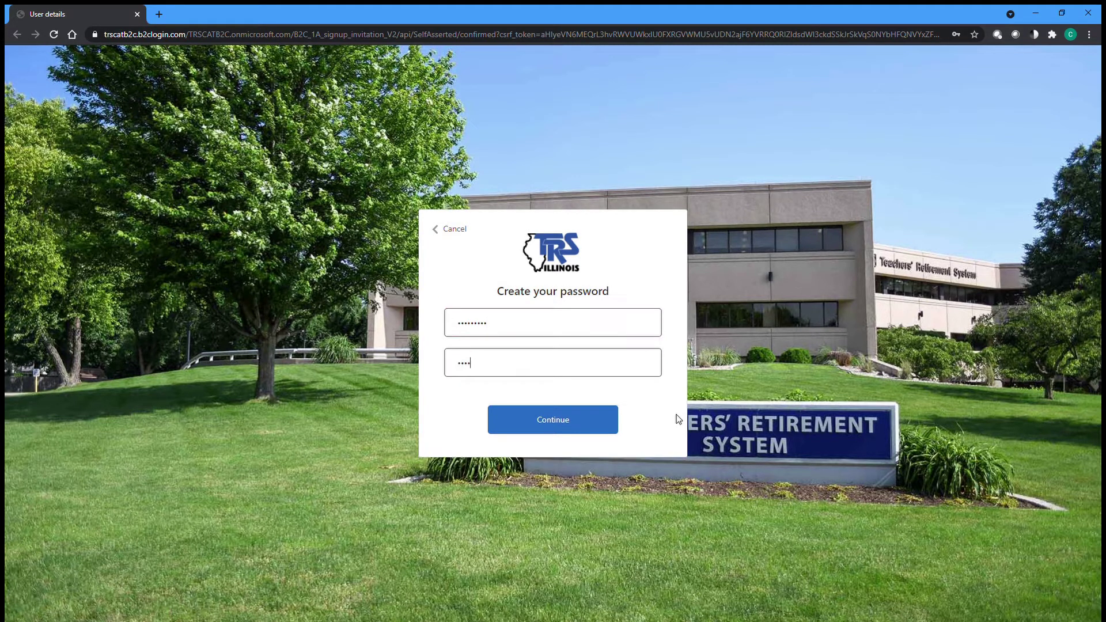
type("***")
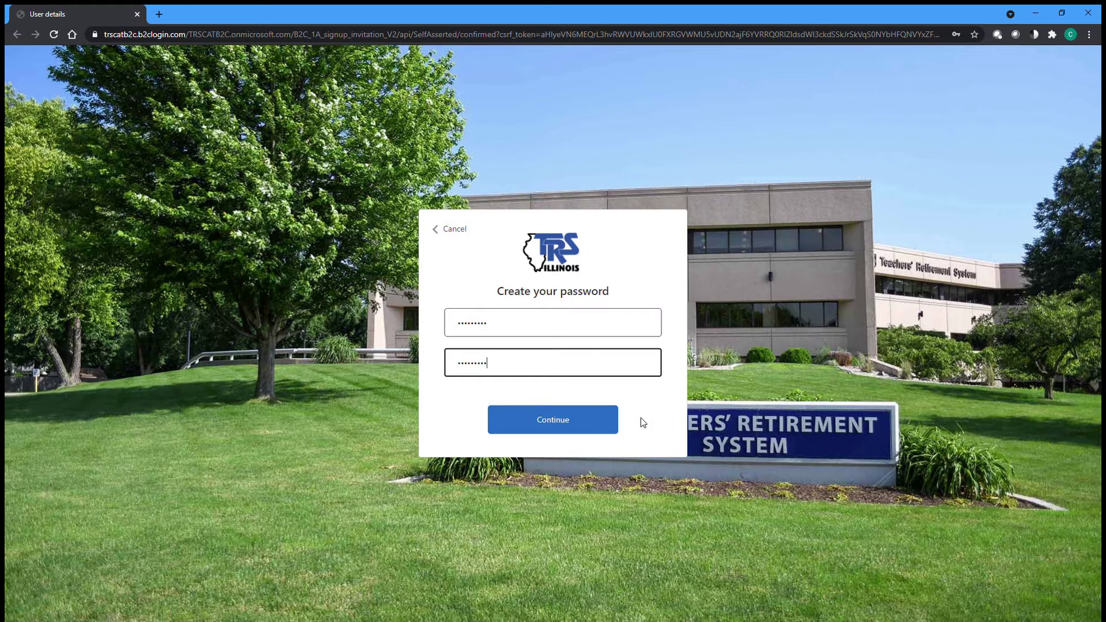
left_click(555, 428)
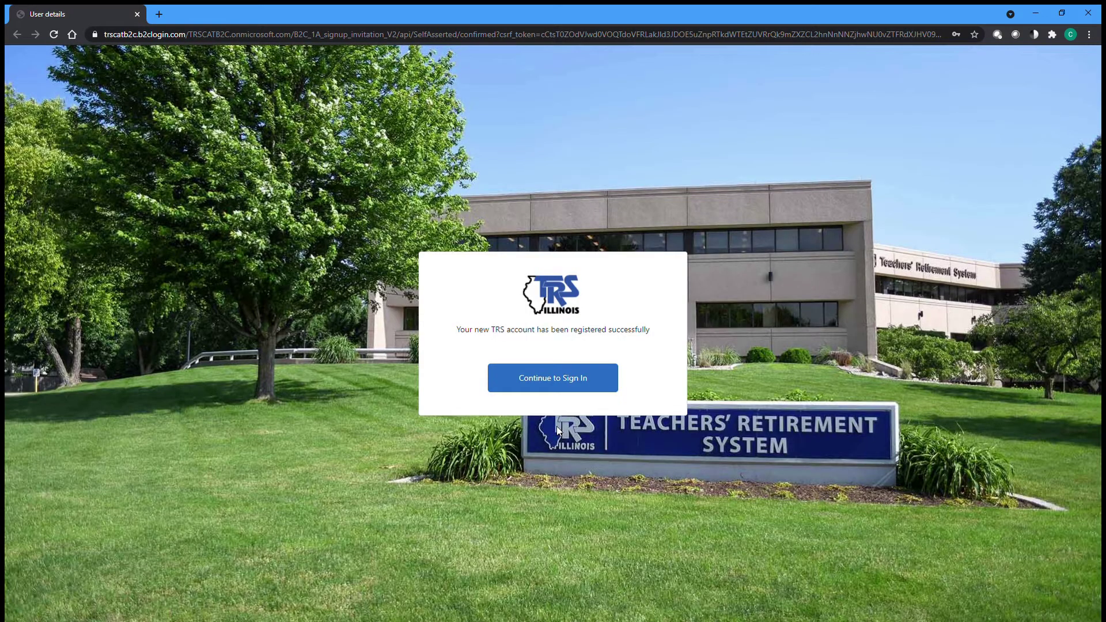
- Sign in to the new account with the contact's e-mail address and password
left_click(556, 392)
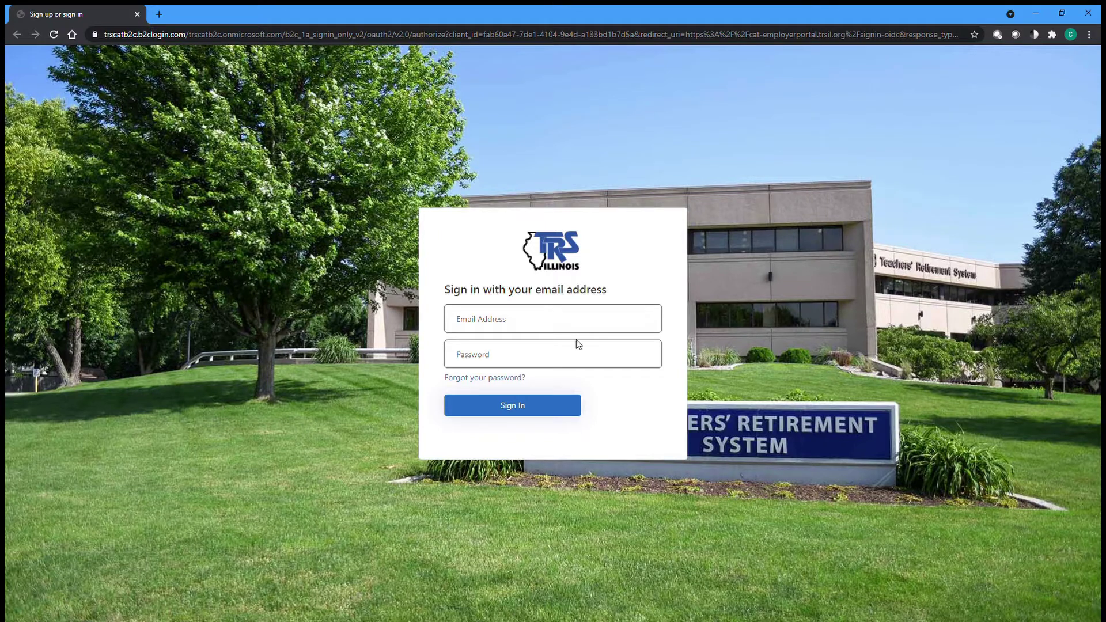
left_click(579, 321)
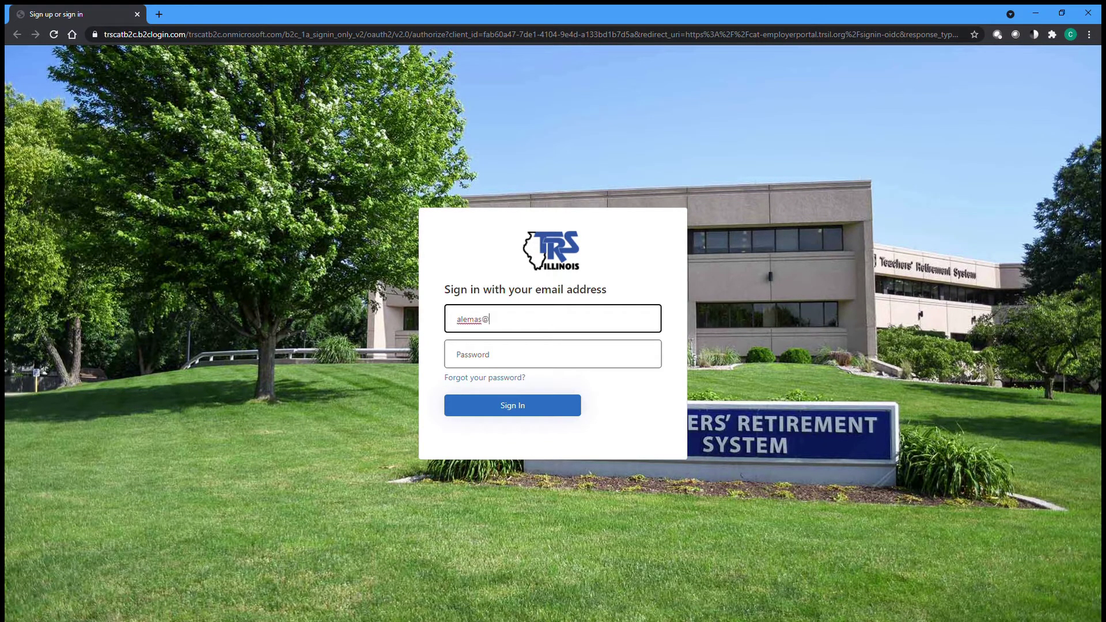
left_click(659, 366)
type("••••••••••")
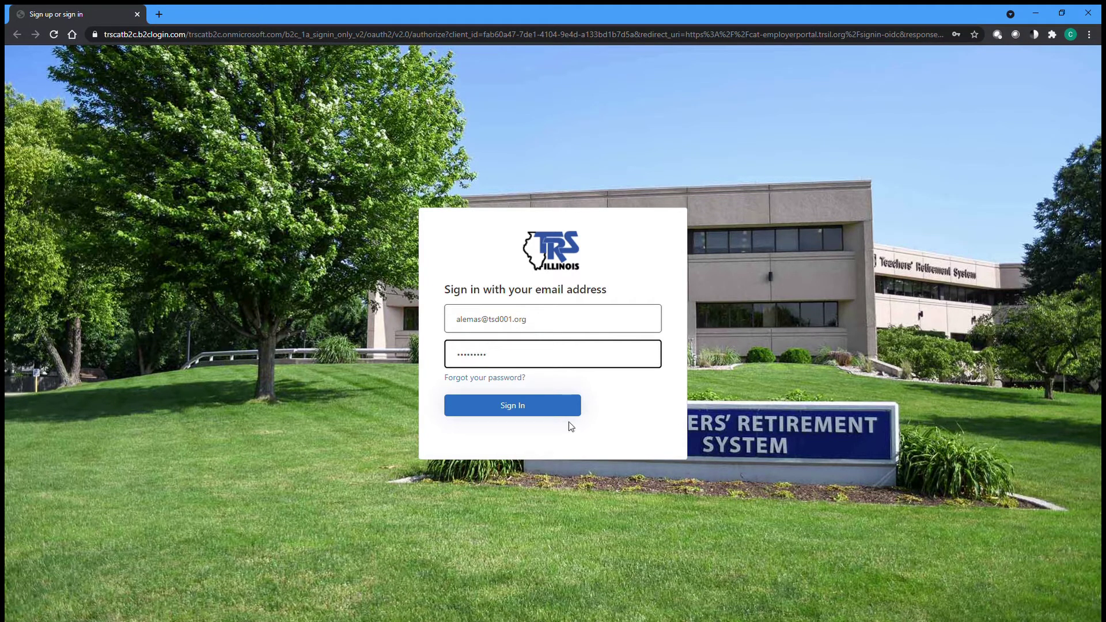
left_click(567, 410)
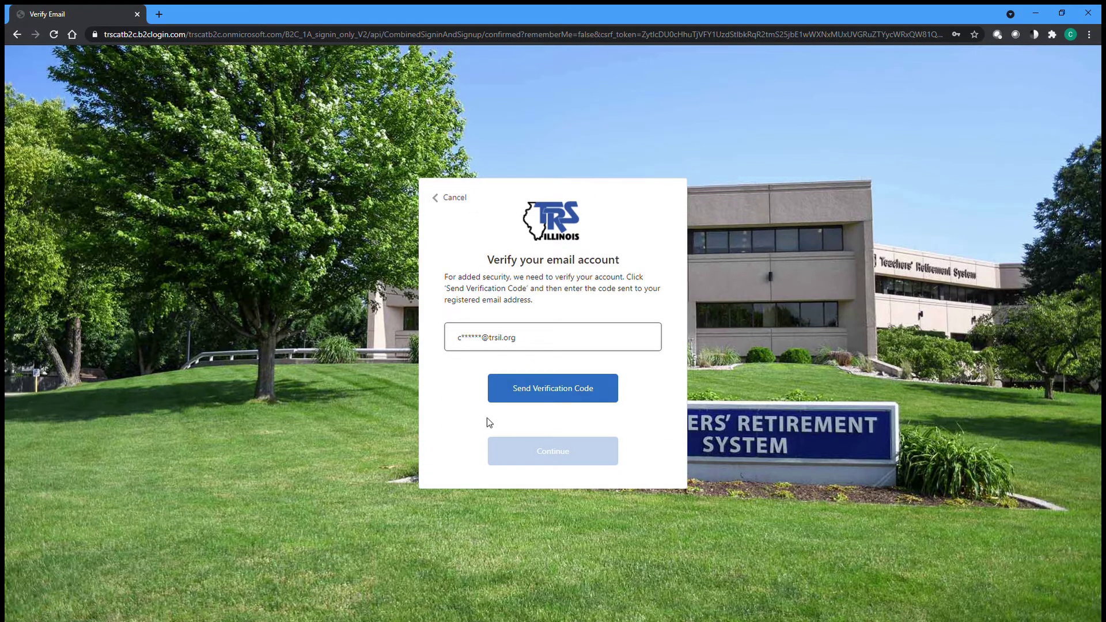
- Get the sign-in verification code by e-mail, enter and verify it, and continue to the dashboard
left_click(557, 402)
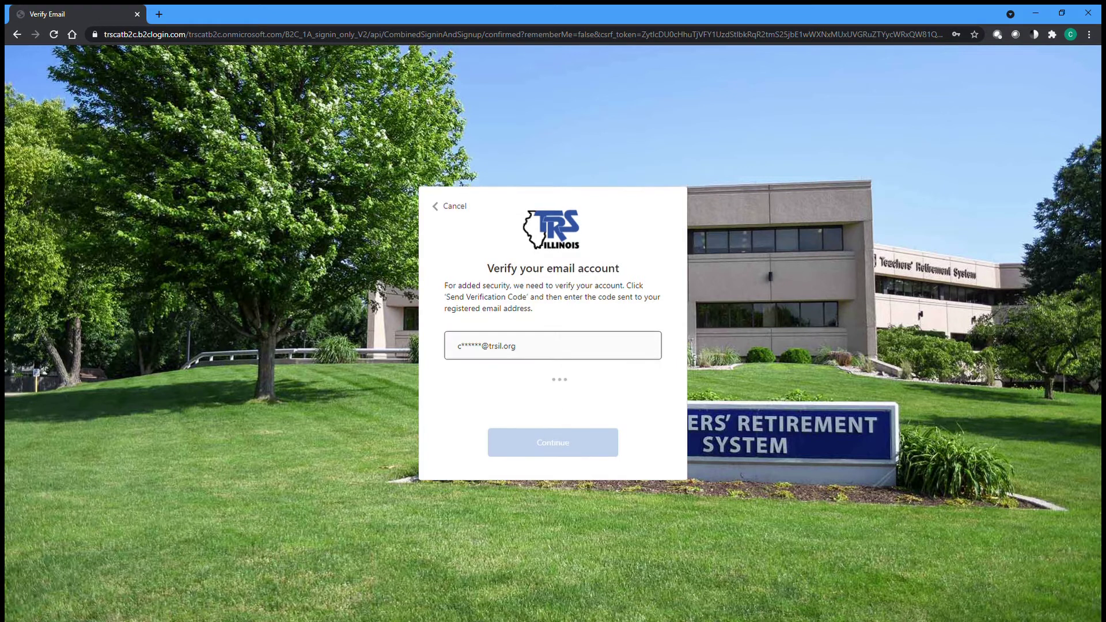
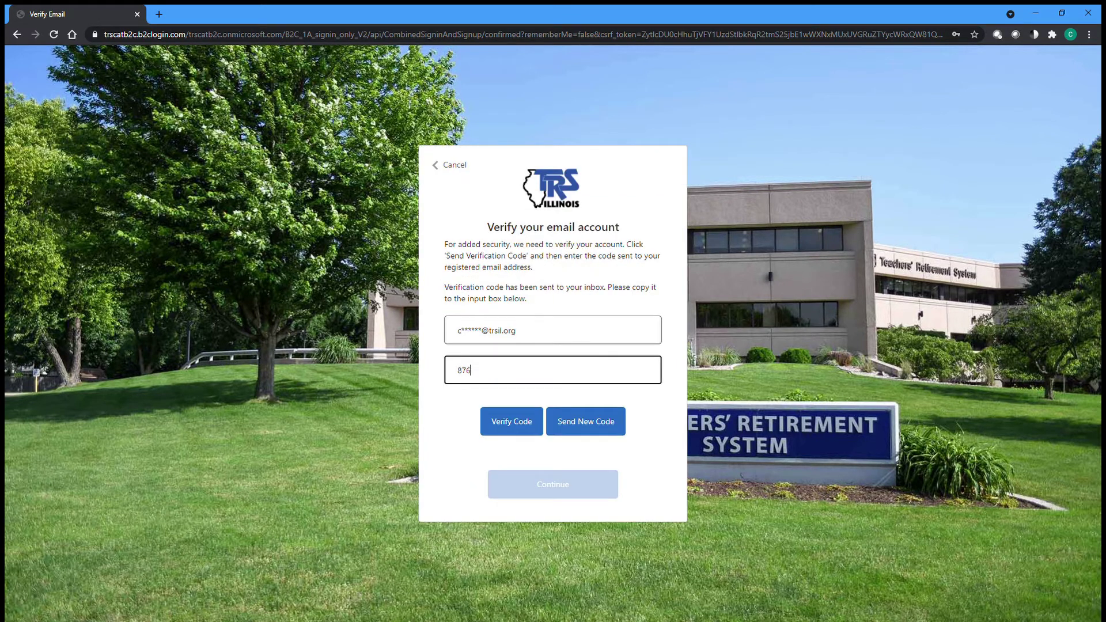
left_click(519, 433)
left_click(560, 452)
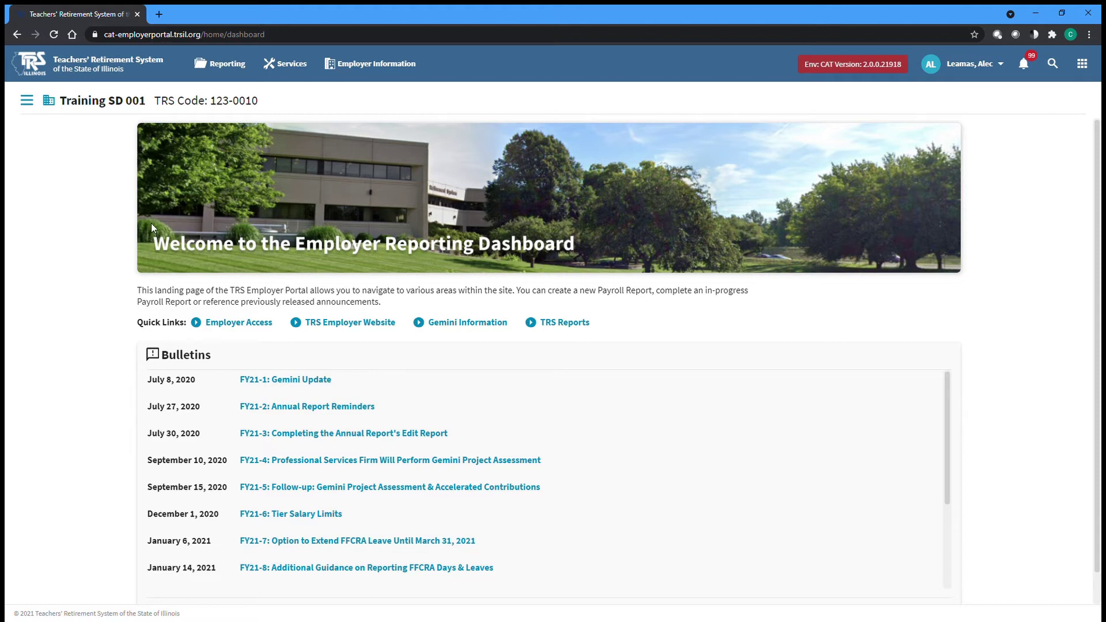
- Go to the Contacts page under Employer Information
left_click(383, 67)
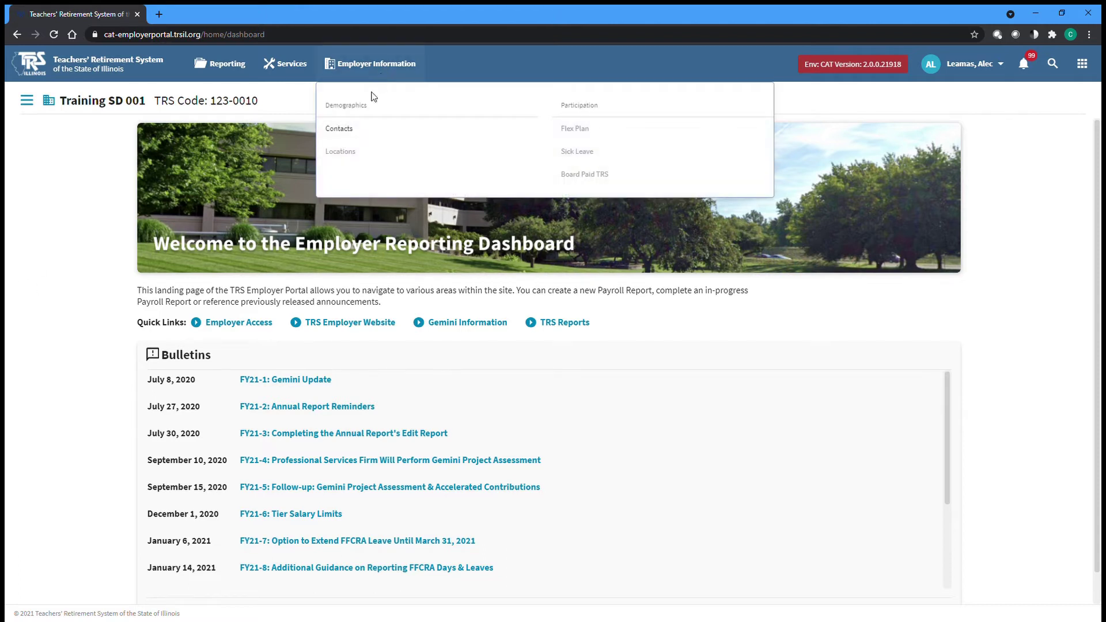
left_click(362, 136)
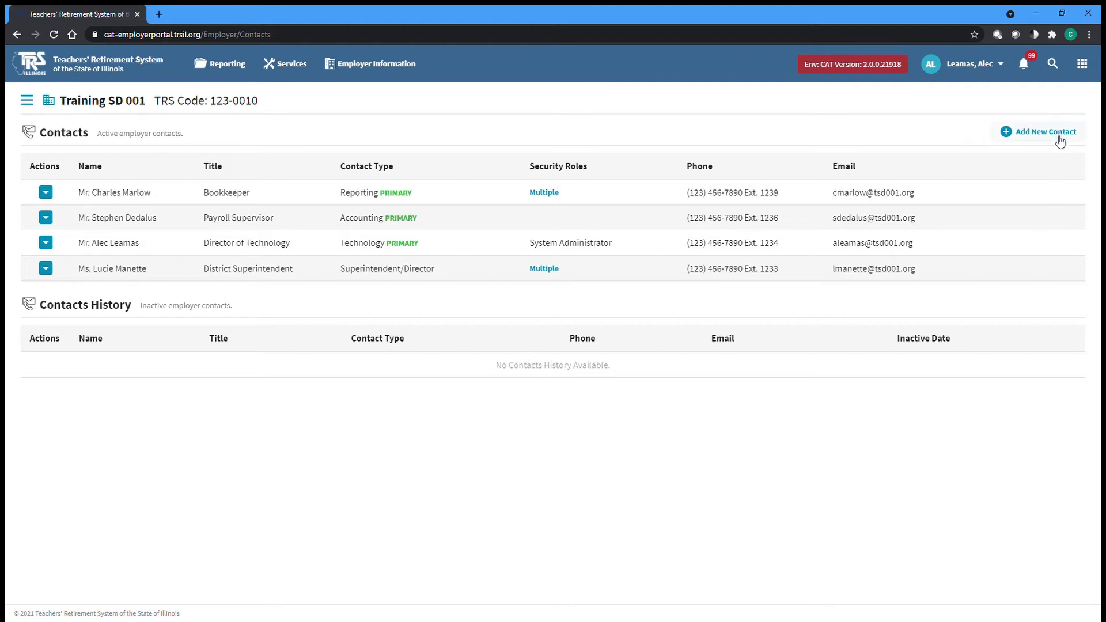
- Add a contact with prefix Mr., their first and last name, title Assistant Principal, location Springfield
left_click(1060, 141)
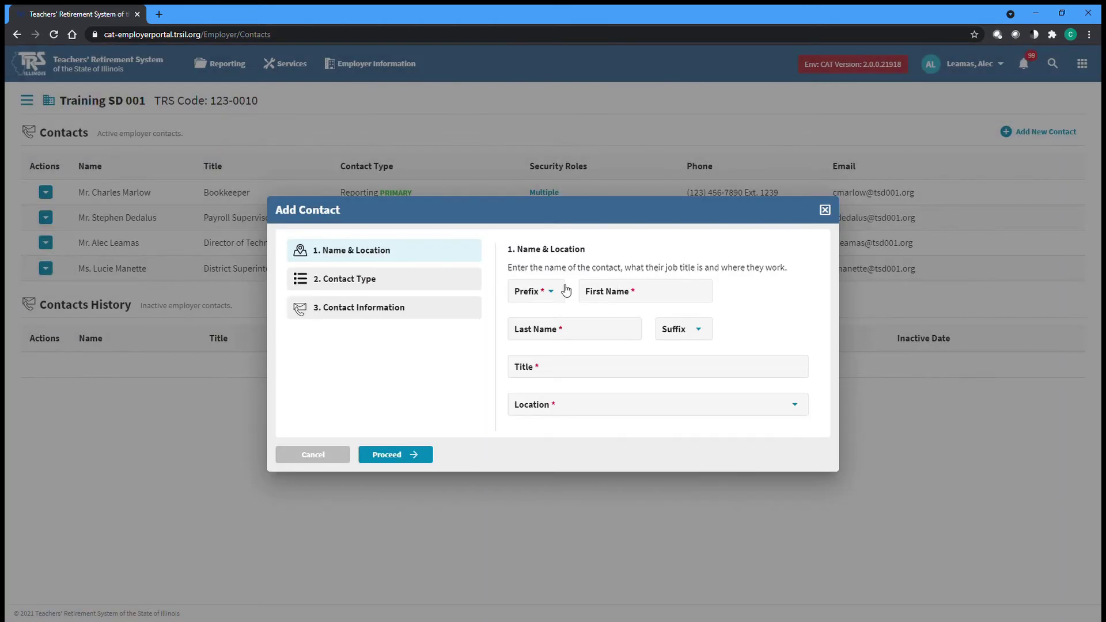
left_click(557, 290)
left_click(543, 411)
left_click(608, 299)
type("Tom")
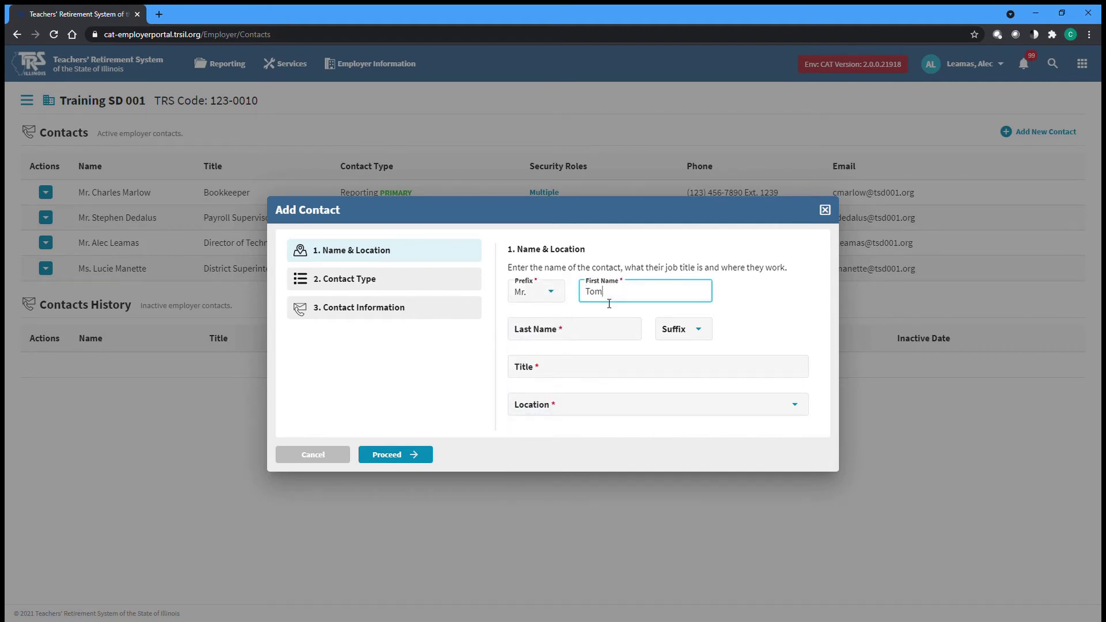
key("Tab")
type("Joad")
key("Tab")
type("Assistant Principal")
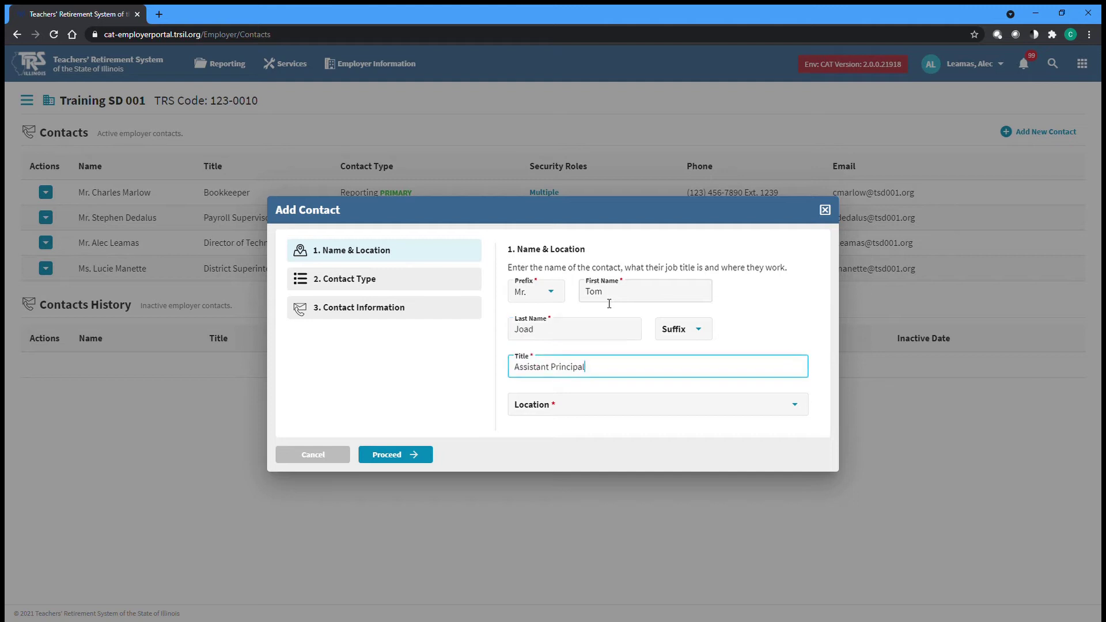
left_click(533, 411)
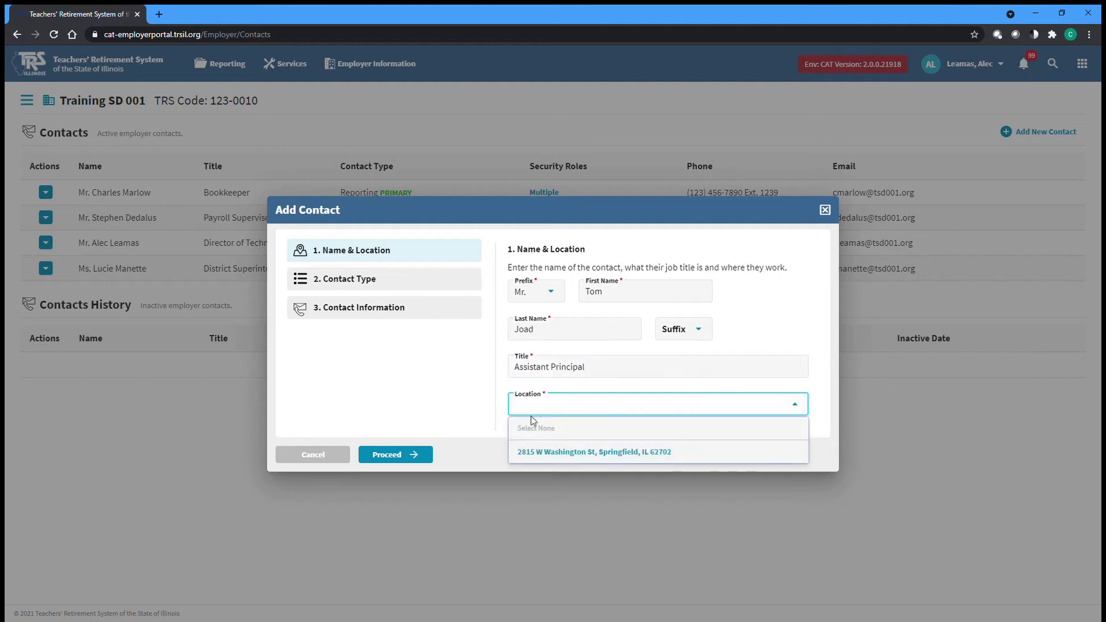
left_click(707, 455)
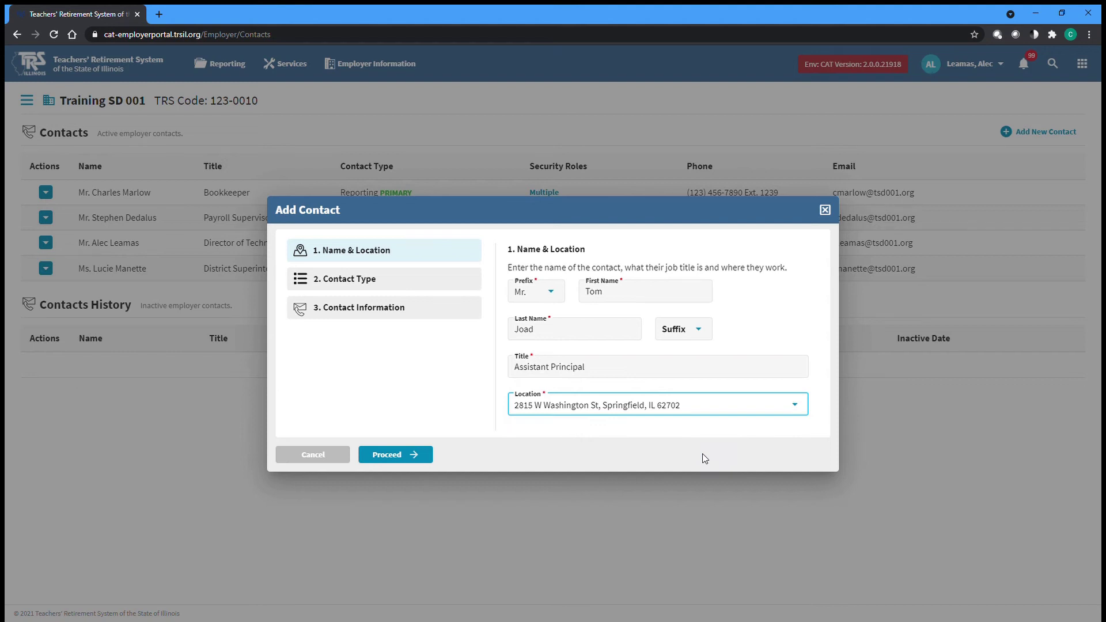
- Proceed and set the contact type to Superintendent/Director, leaving Primary contact unticked
left_click(387, 454)
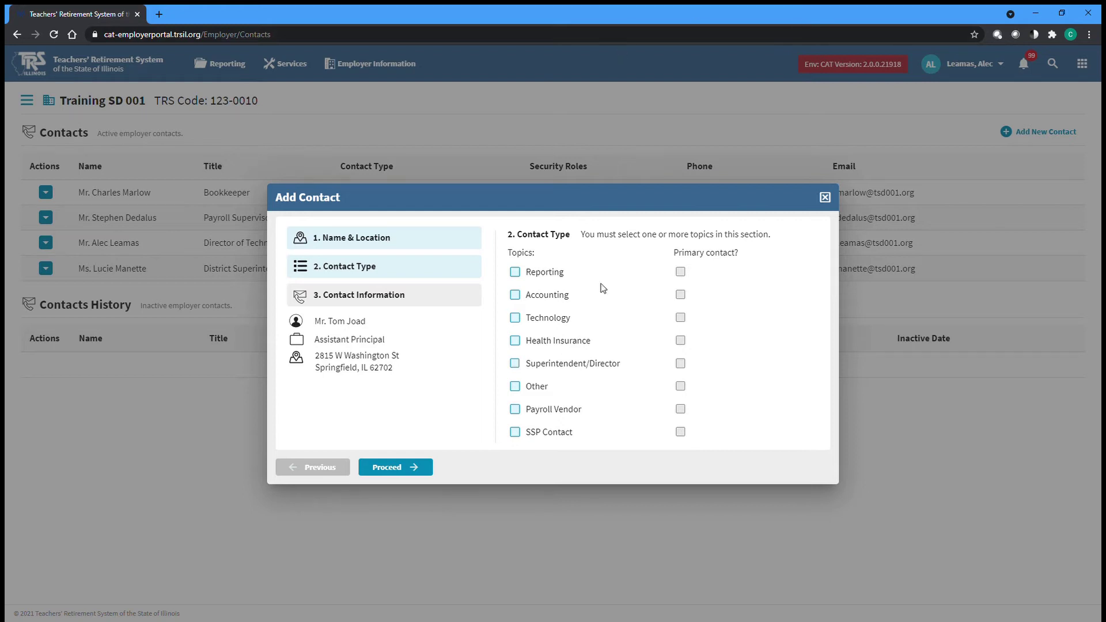
left_click(569, 365)
left_click(682, 365)
left_click(689, 372)
- Enter the Assistant Principal's work phone number, extension and e-mail address, then save the contact
left_click(421, 474)
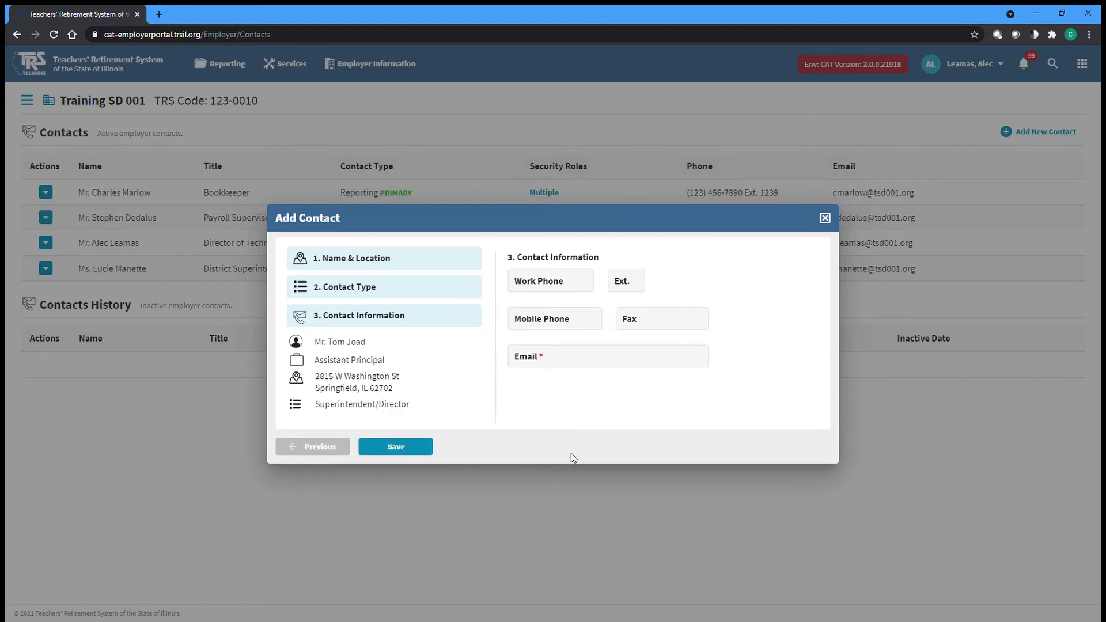
left_click(525, 289)
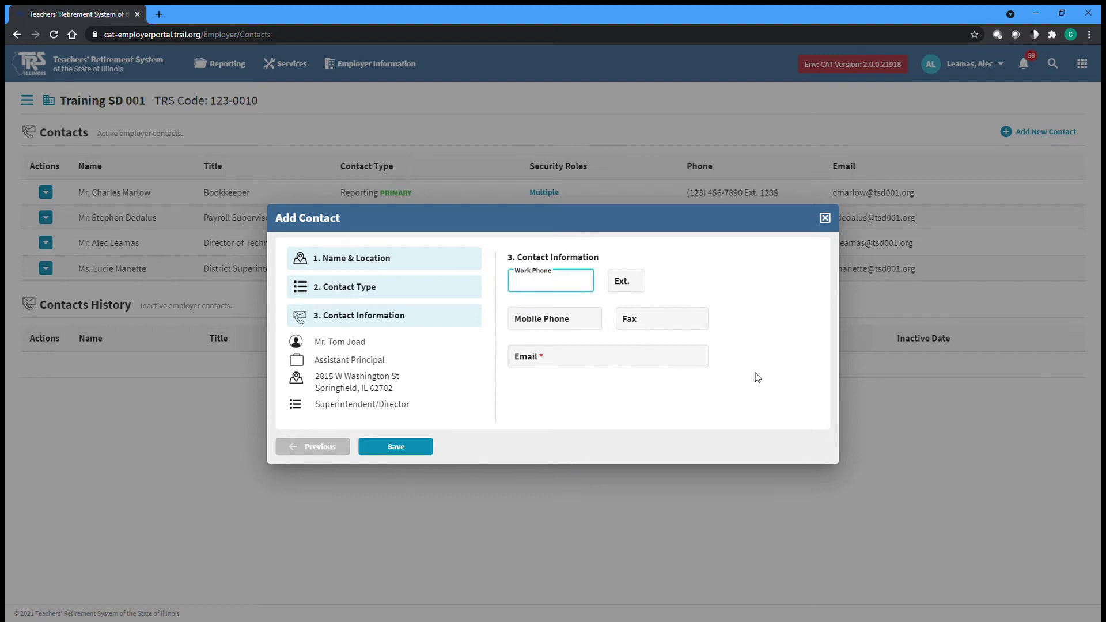
type("1234567890")
key("Tab")
type("1111")
key("Tab")
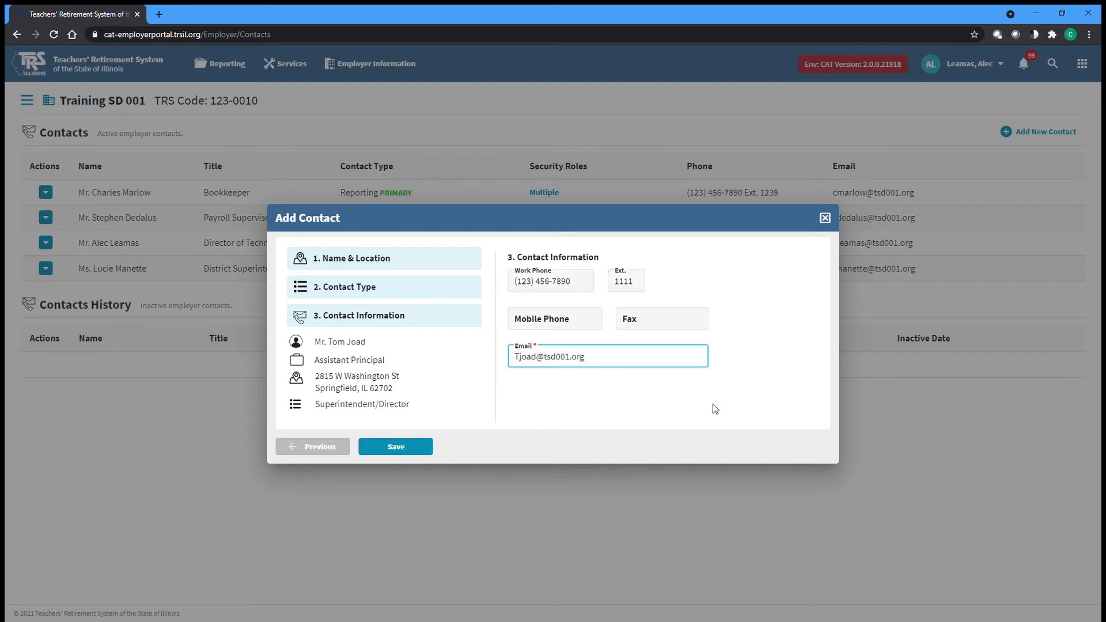
left_click(396, 449)
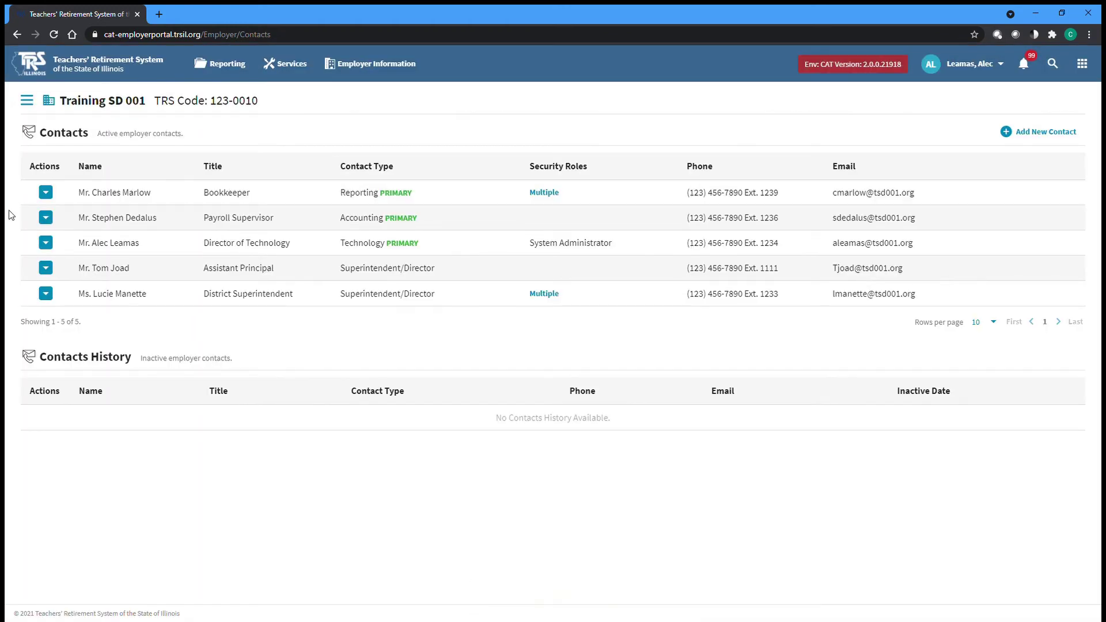
- Edit the Payroll Supervisor contact to add the Reporting topic alongside Accounting and save
left_click(46, 217)
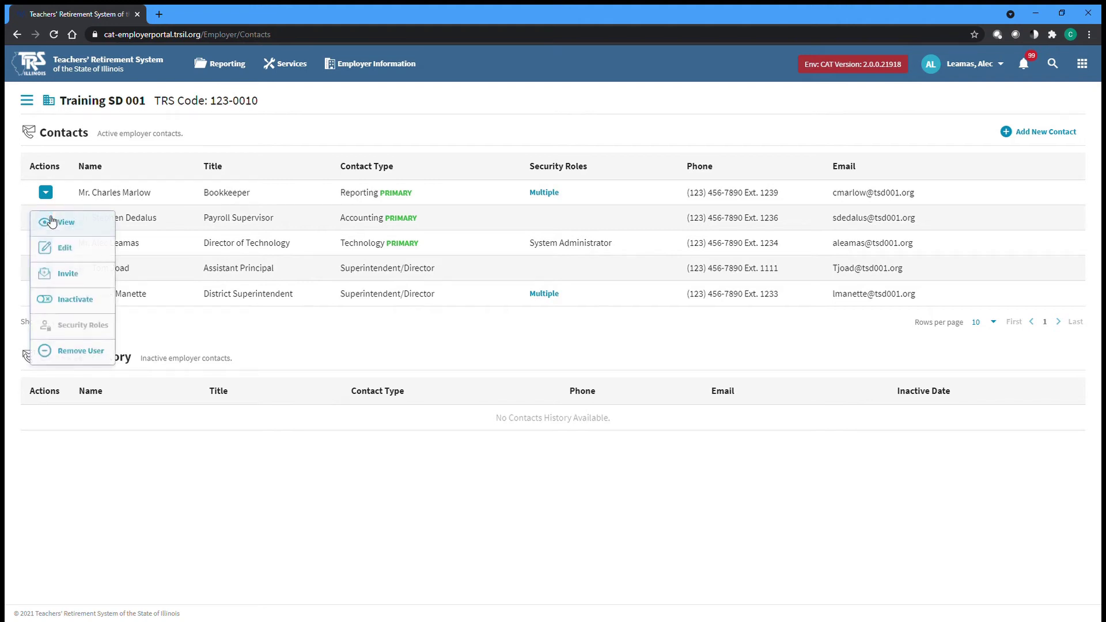
left_click(100, 256)
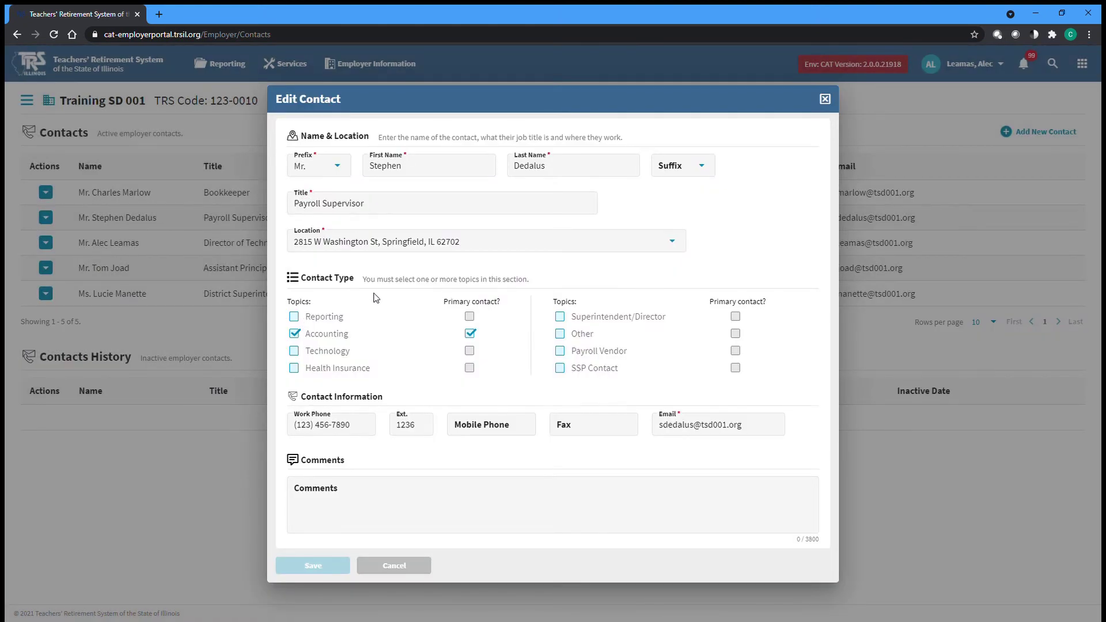
left_click(338, 319)
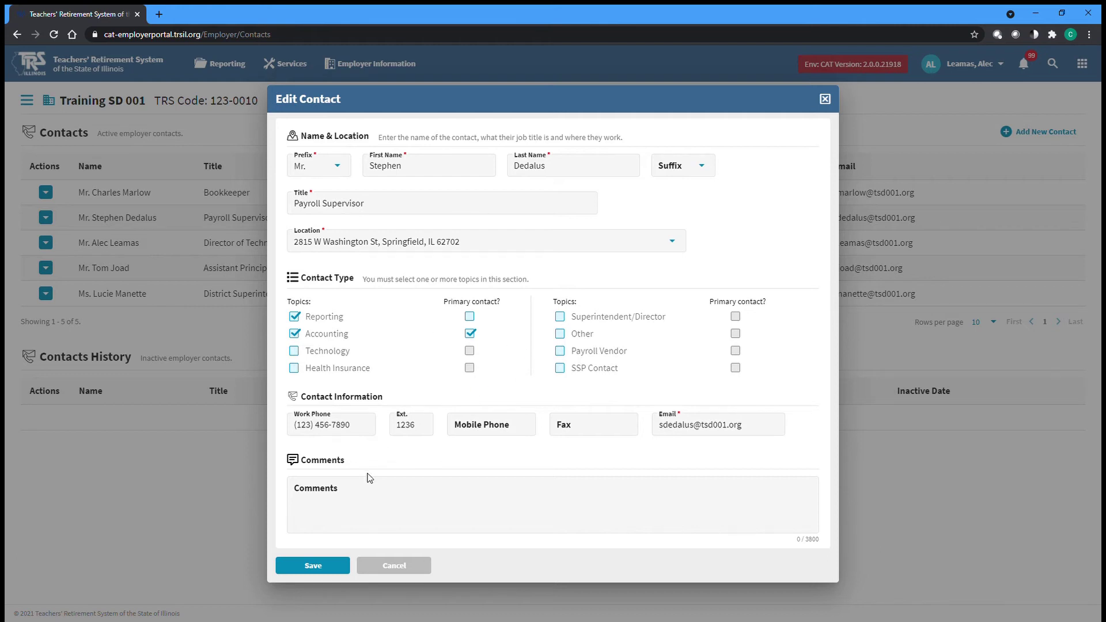
left_click(309, 567)
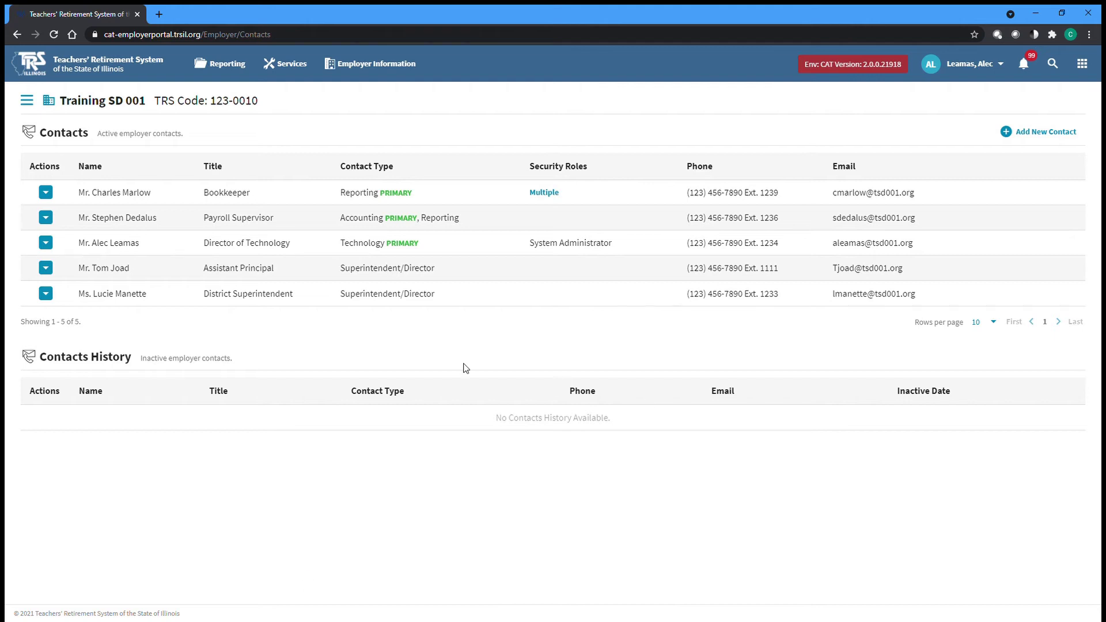
- Inactivate the Payroll Supervisor contact and confirm with Yes
left_click(45, 217)
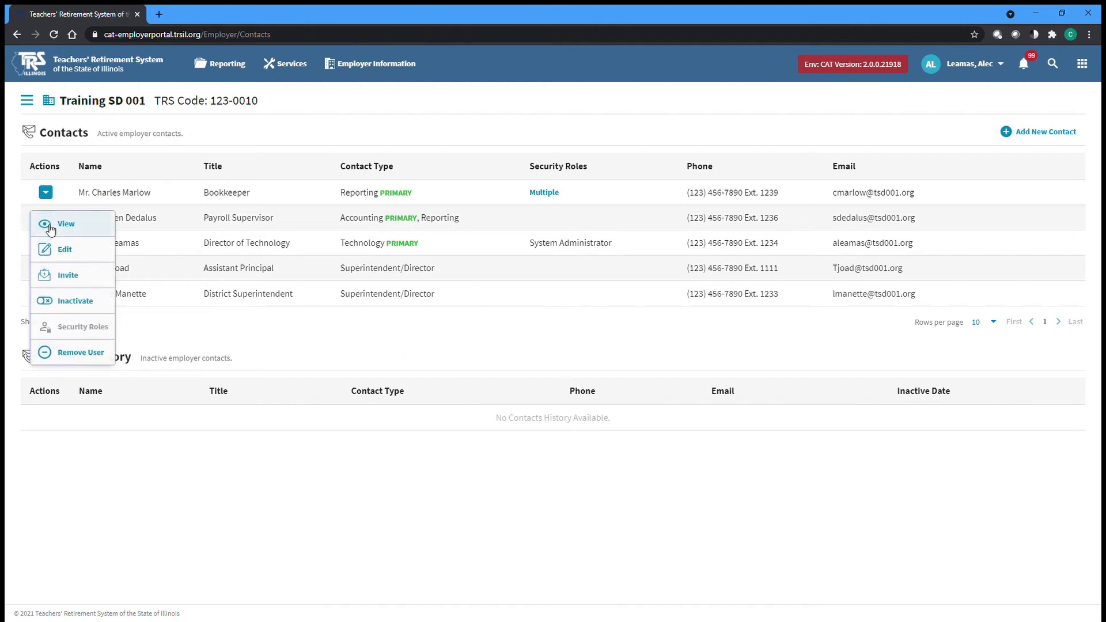
left_click(106, 309)
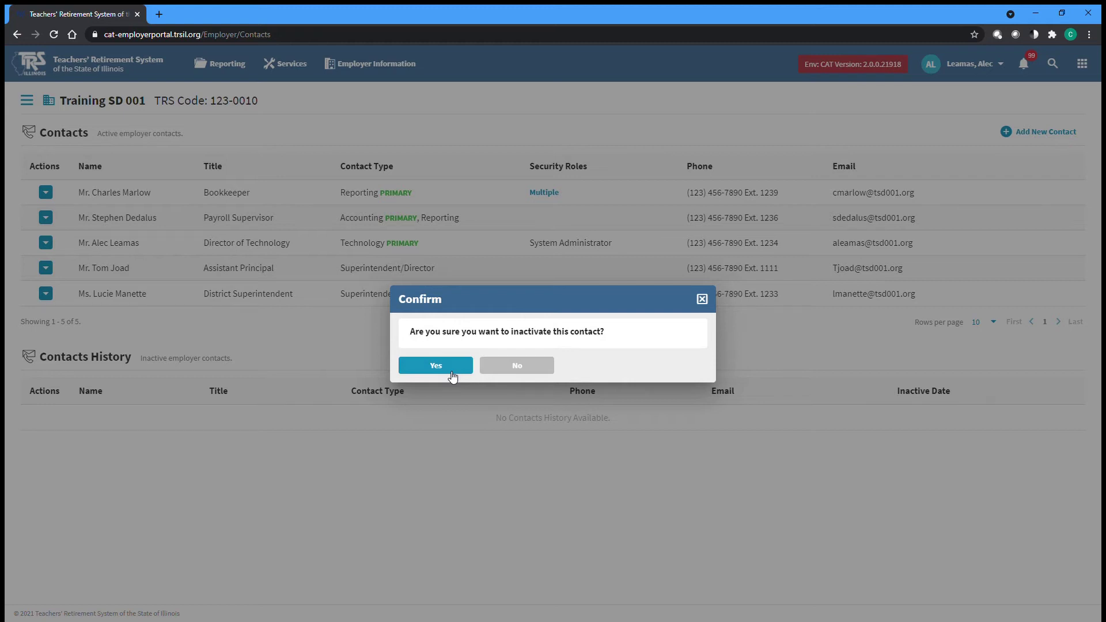
left_click(451, 373)
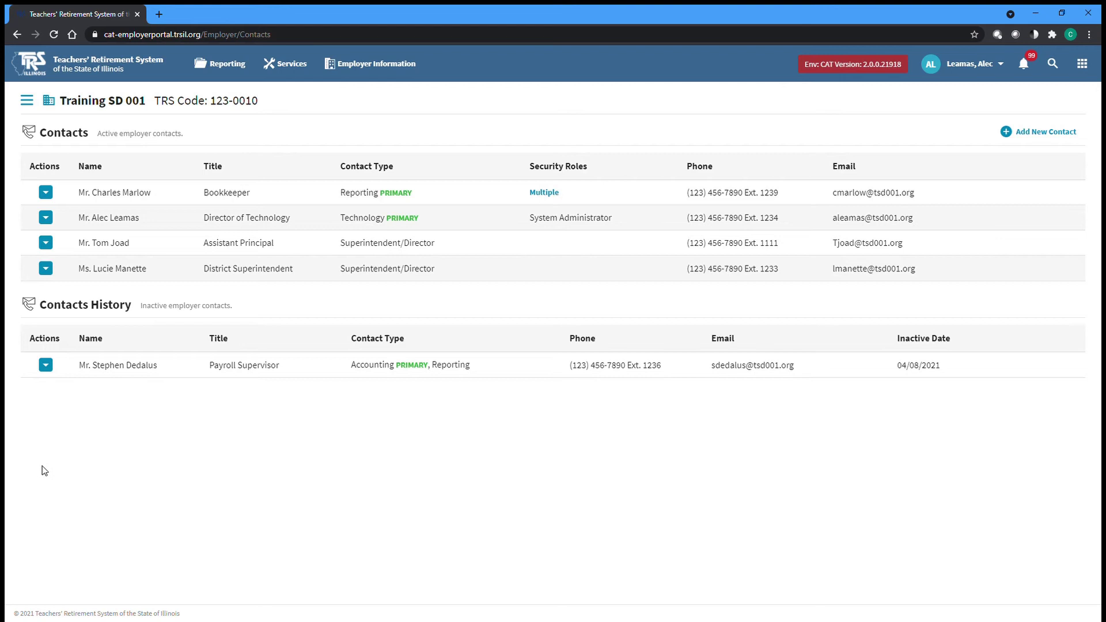
- Reactivate the Payroll Supervisor contact from Contacts History
left_click(48, 367)
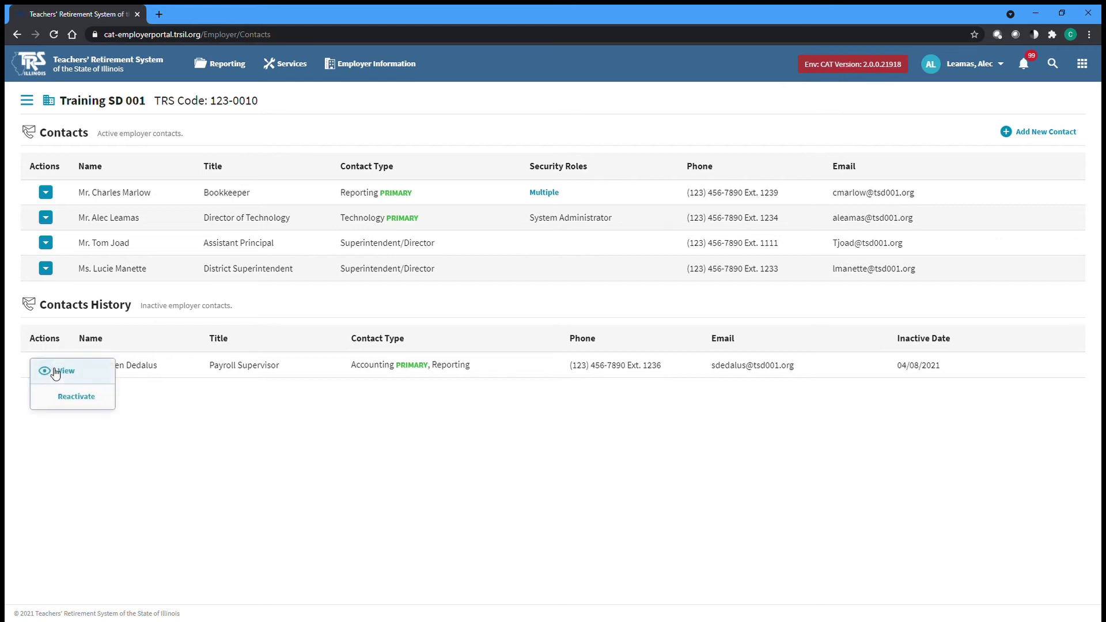
left_click(87, 406)
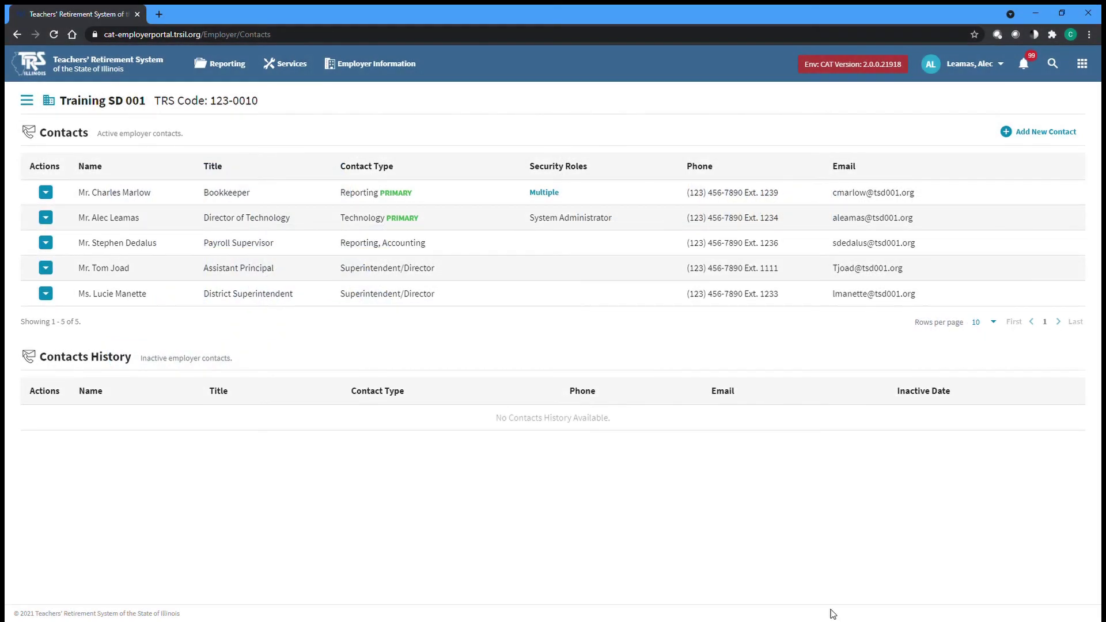
- Choose Invite for the Assistant Principal contact to bring up the Security Role dialog
left_click(46, 269)
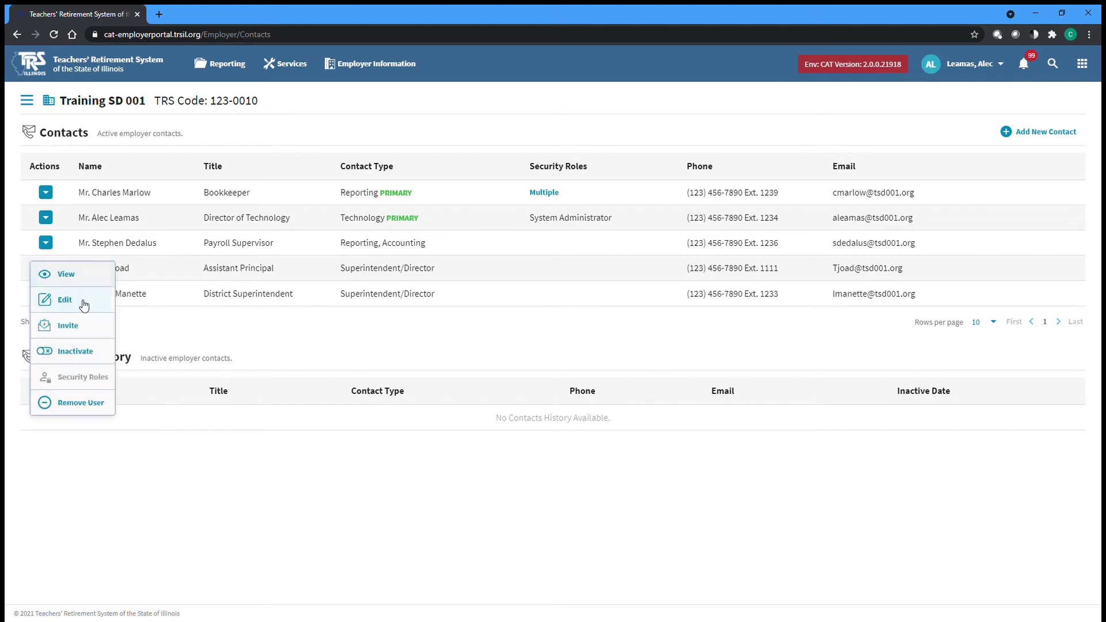
left_click(96, 333)
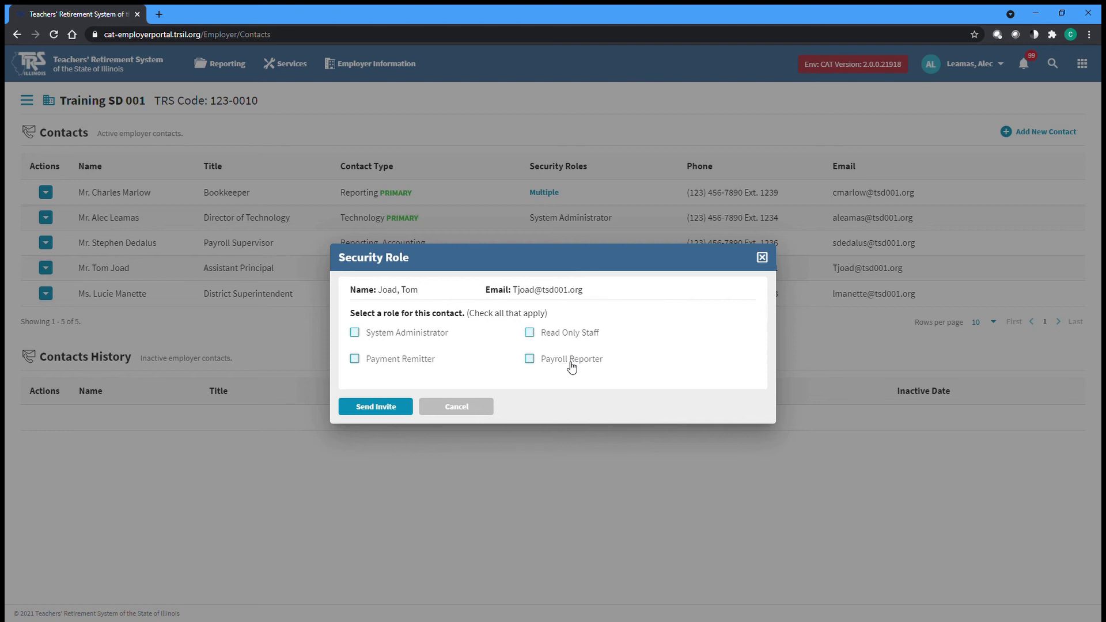
- Send the Assistant Principal's invite with the Payroll Reporter and Payment Remitter roles
left_click(571, 365)
left_click(356, 360)
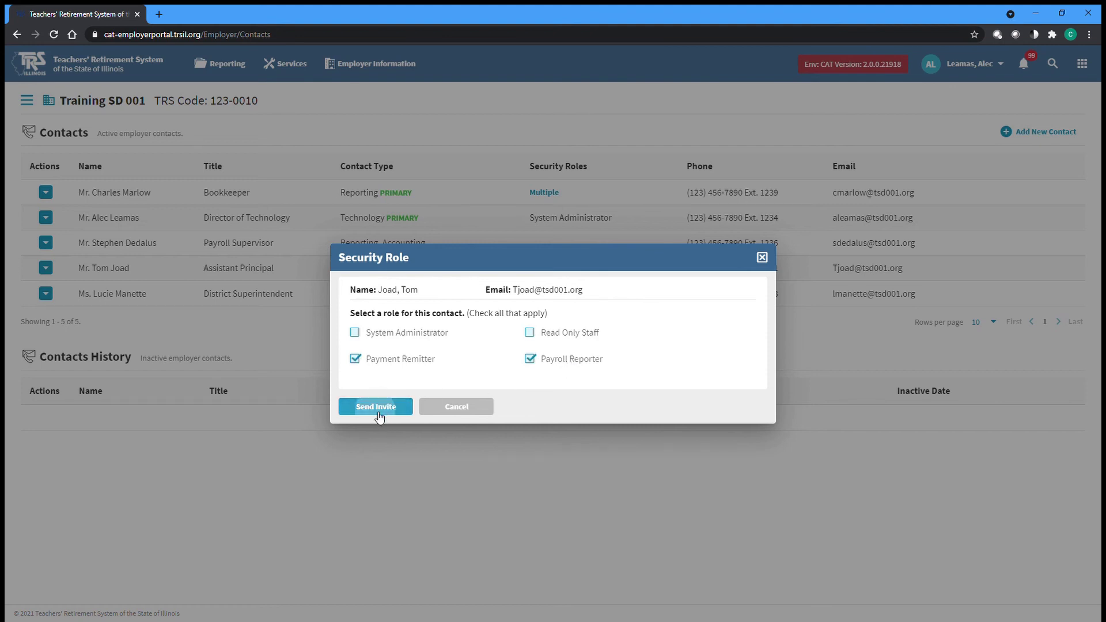
left_click(375, 411)
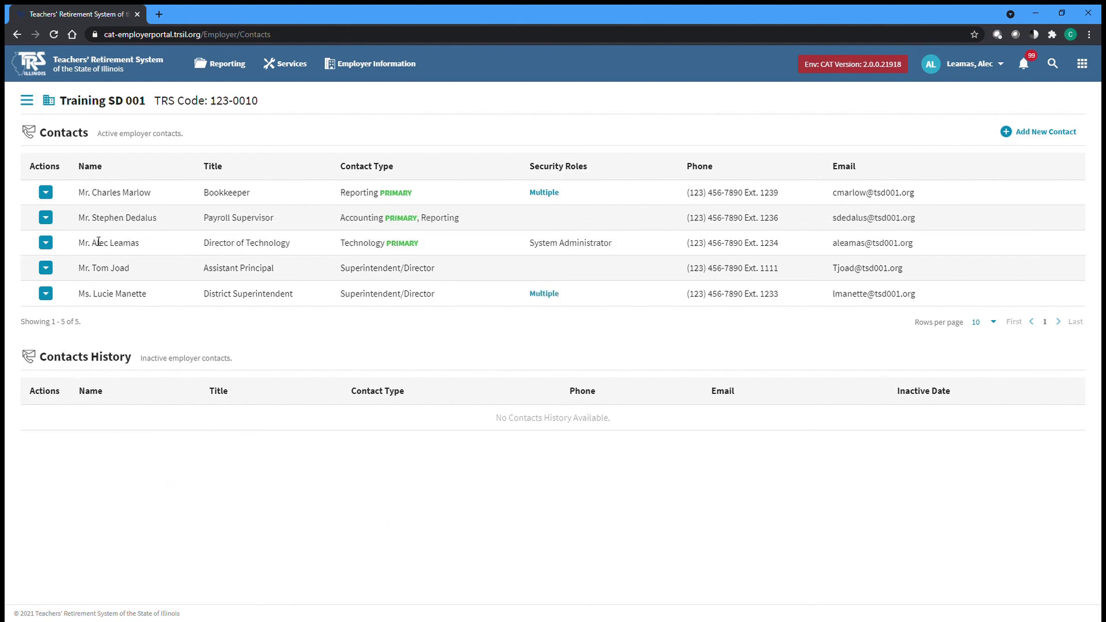
- Replace the District Superintendent's Payroll Reporter role with Read Only Staff and save
left_click(47, 295)
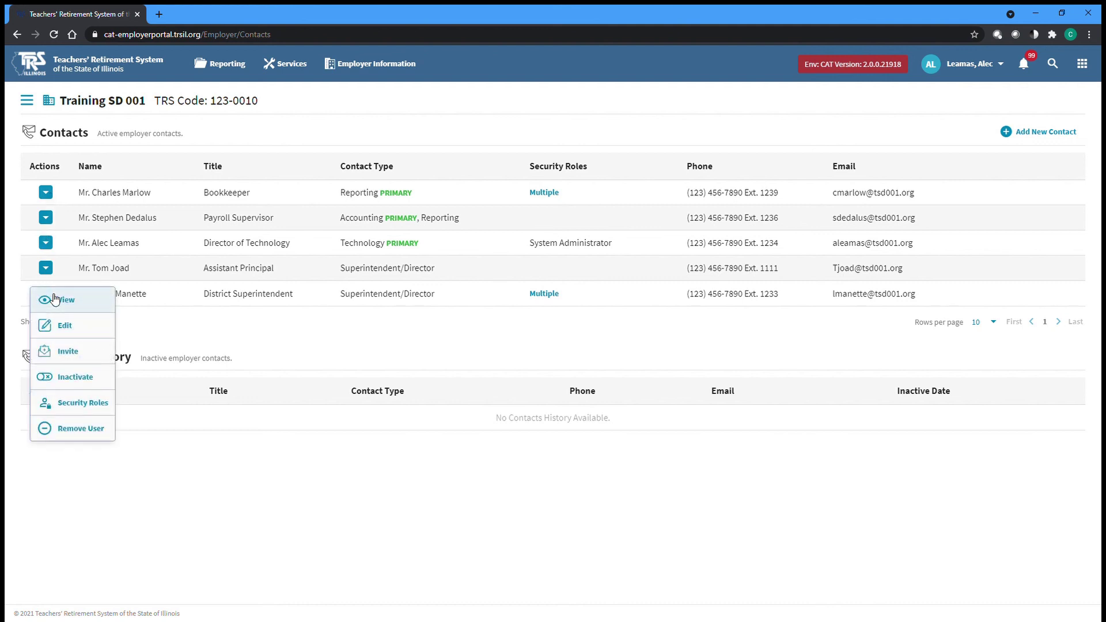
left_click(86, 412)
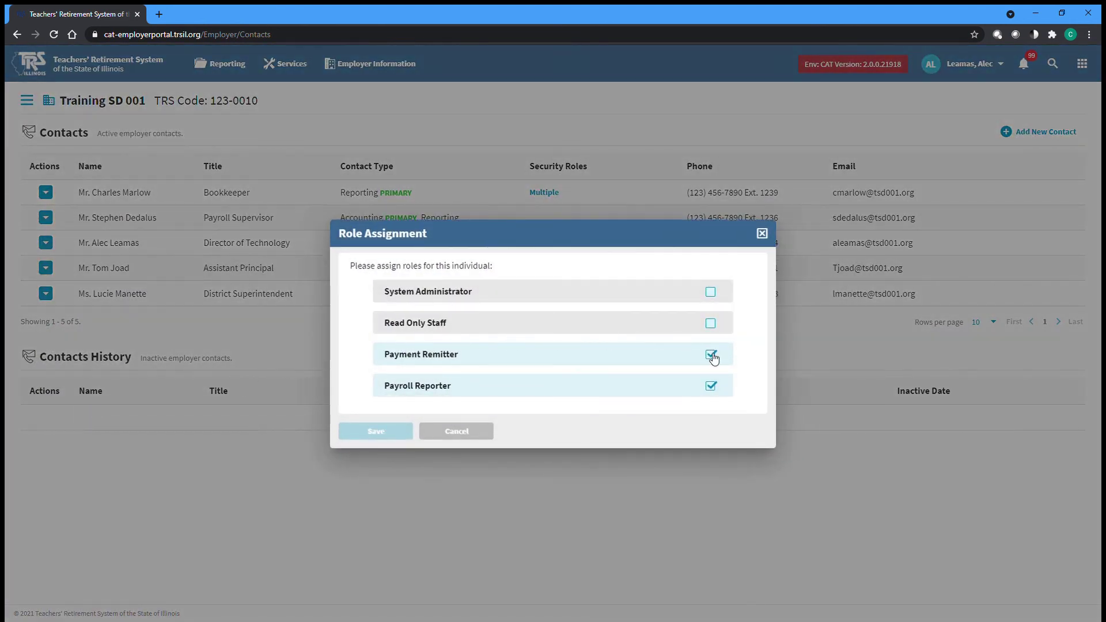
left_click(712, 386)
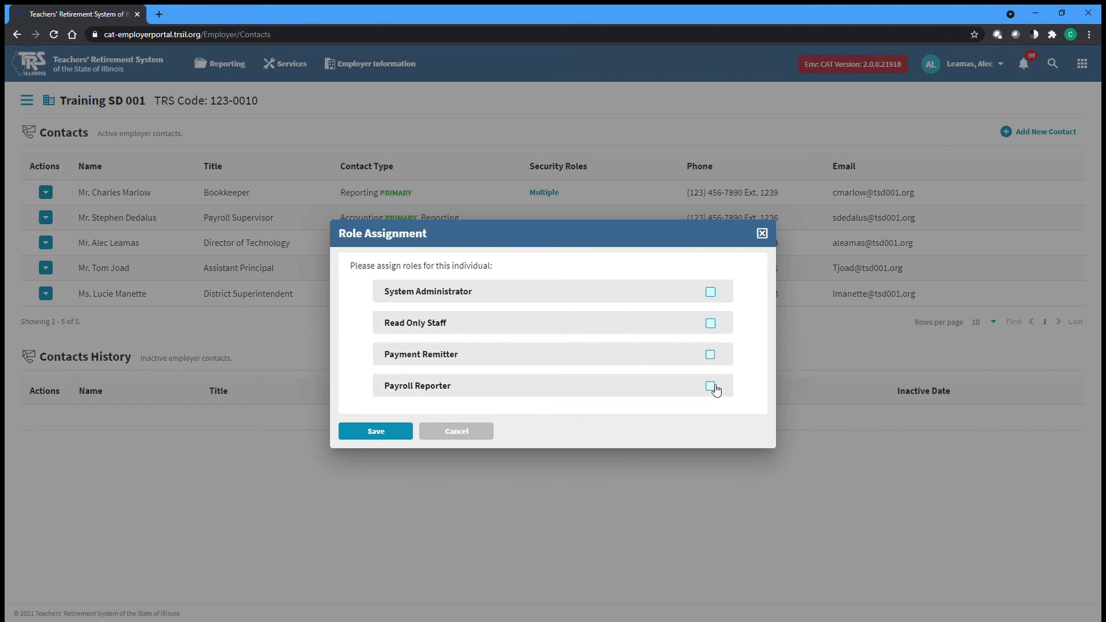
left_click(713, 326)
left_click(377, 435)
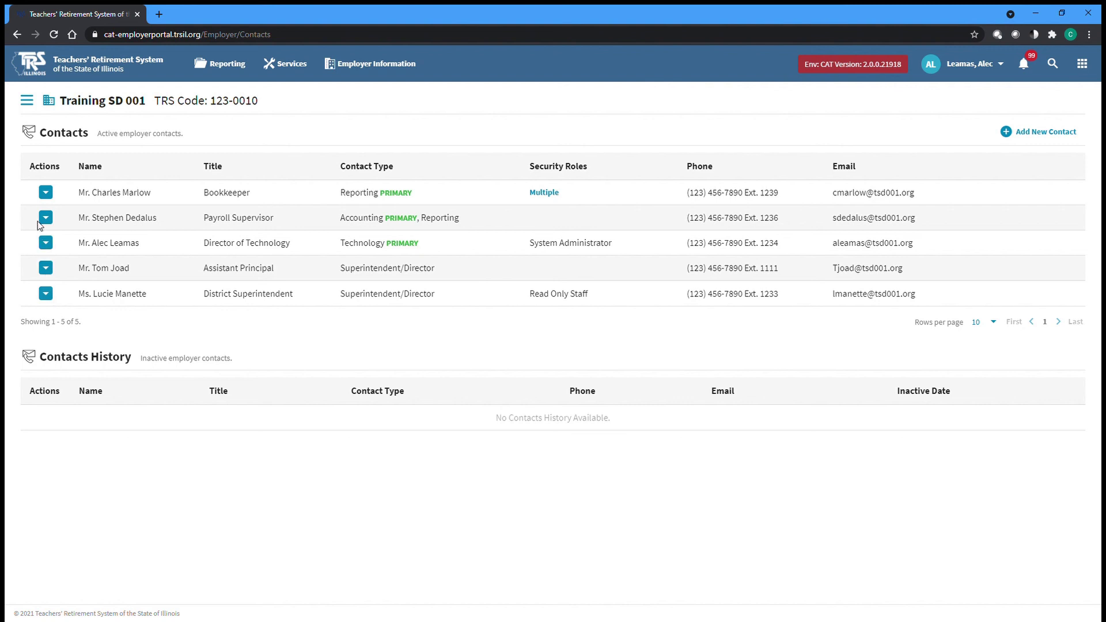
- Remove the District Superintendent's portal user access, confirming with Yes
left_click(46, 293)
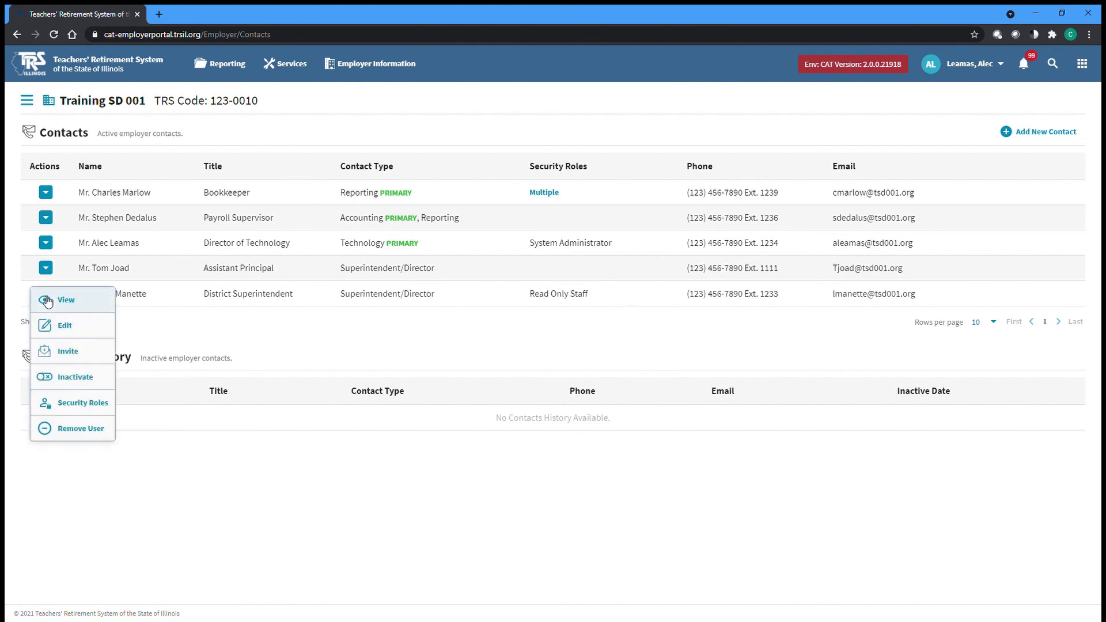
left_click(97, 436)
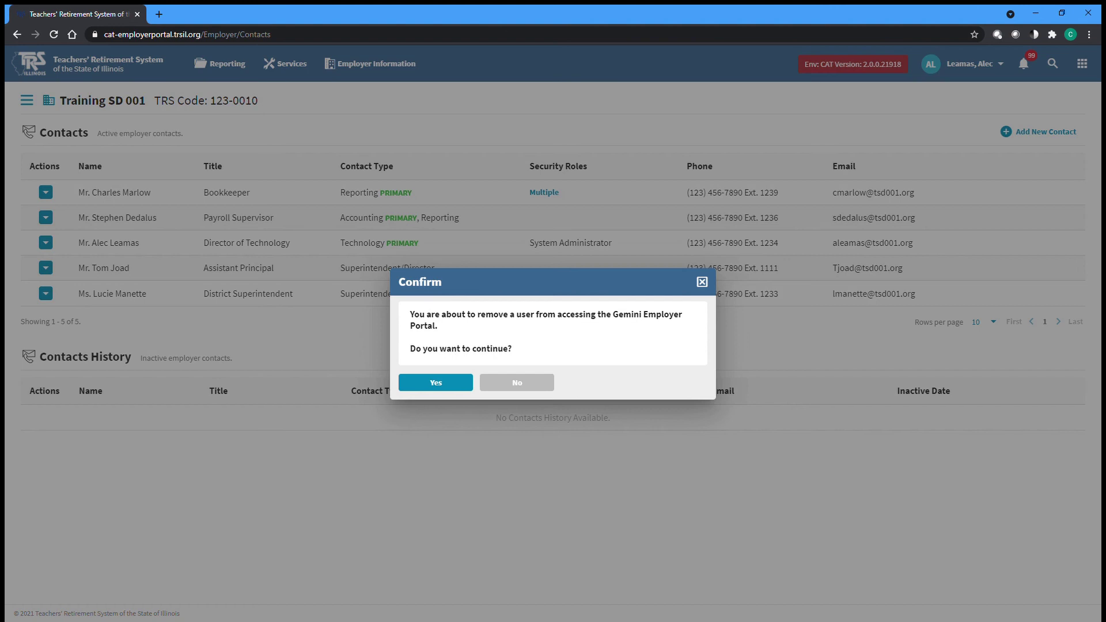
left_click(435, 389)
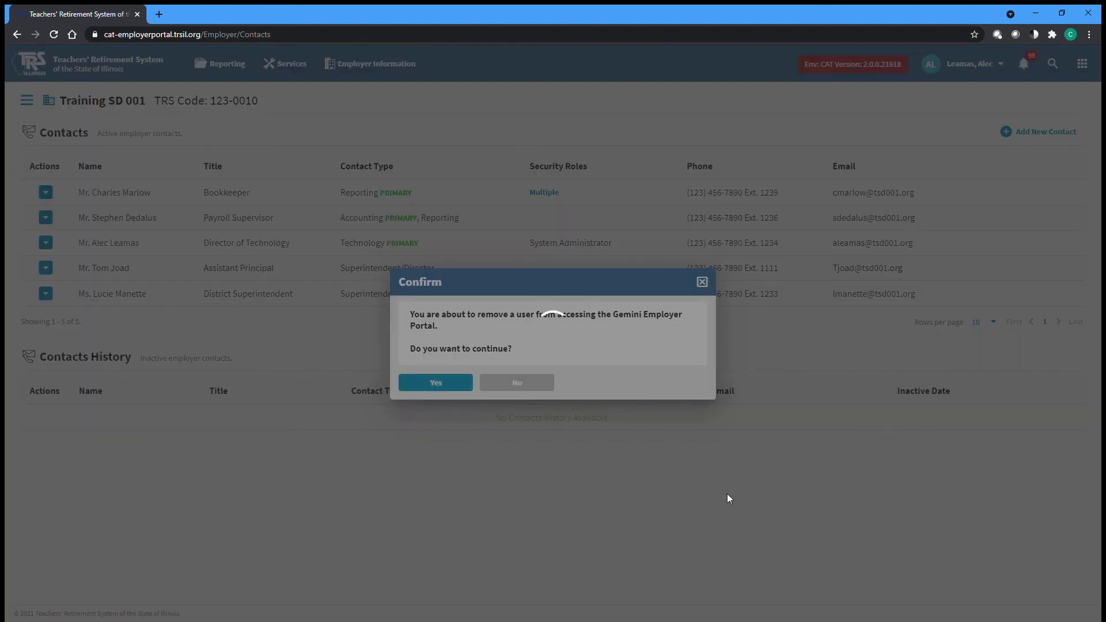